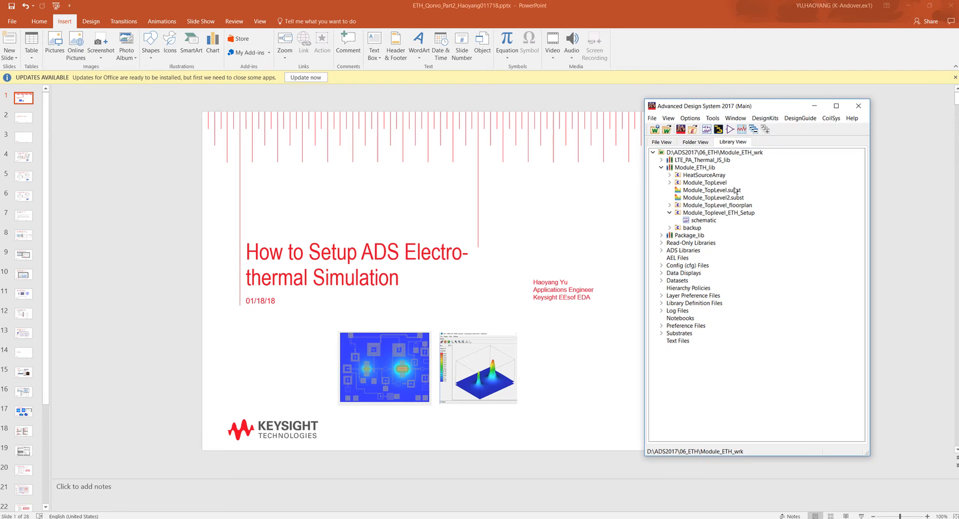
- Open the Module_TopLevel substrate, inspect its nested PA substrate, and export the thermal tech files over the existing ones
double_click(733, 191)
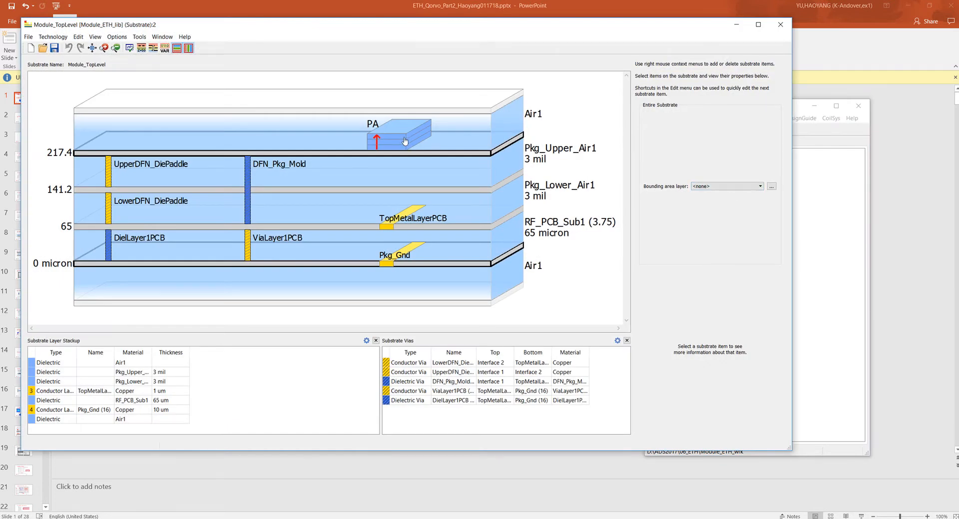
click(398, 141)
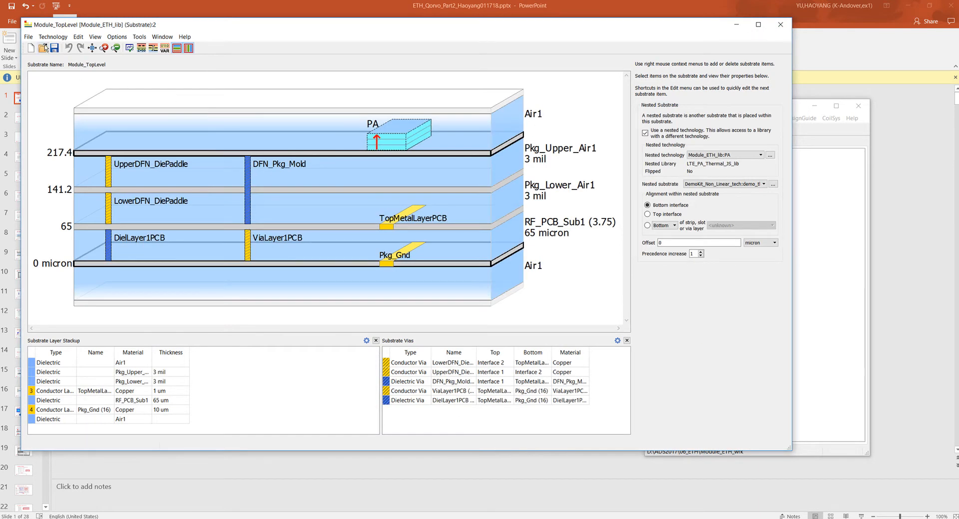
click(28, 37)
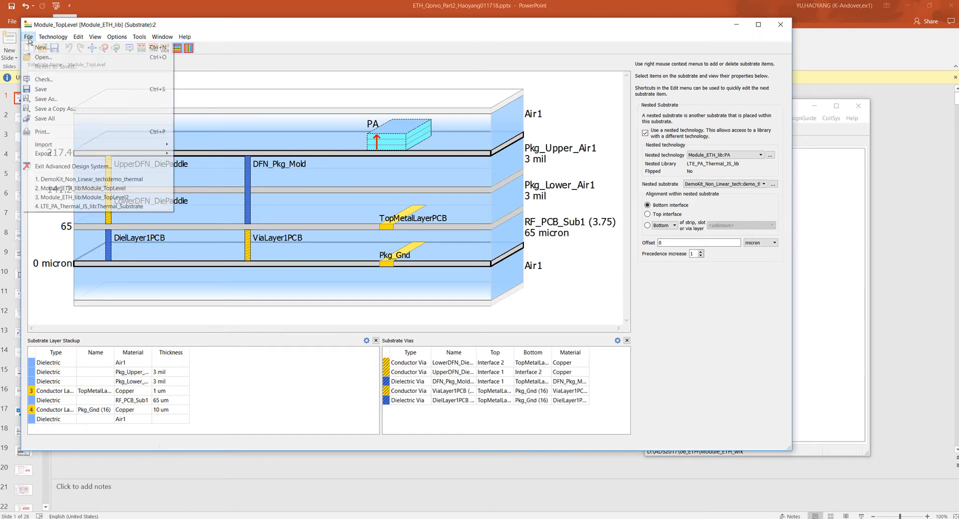
mouse_move(69, 156)
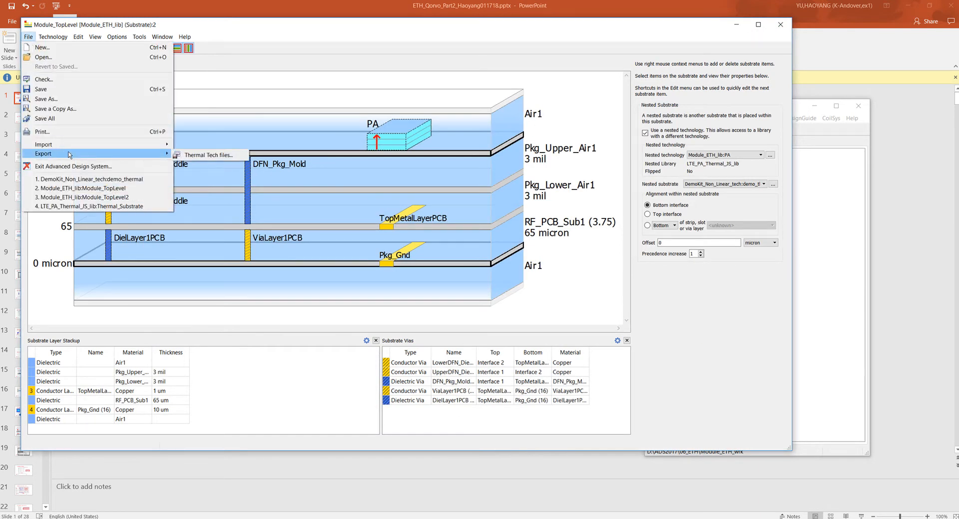
click(210, 156)
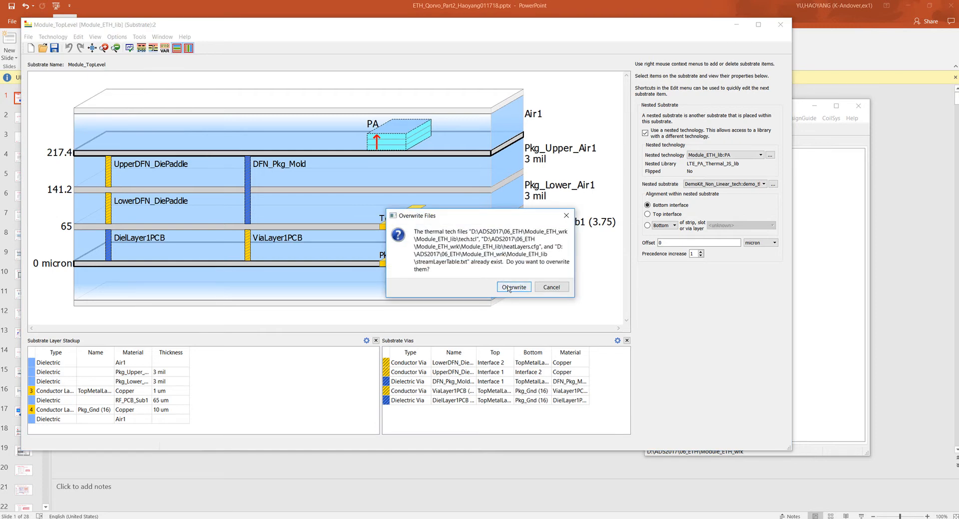
click(508, 289)
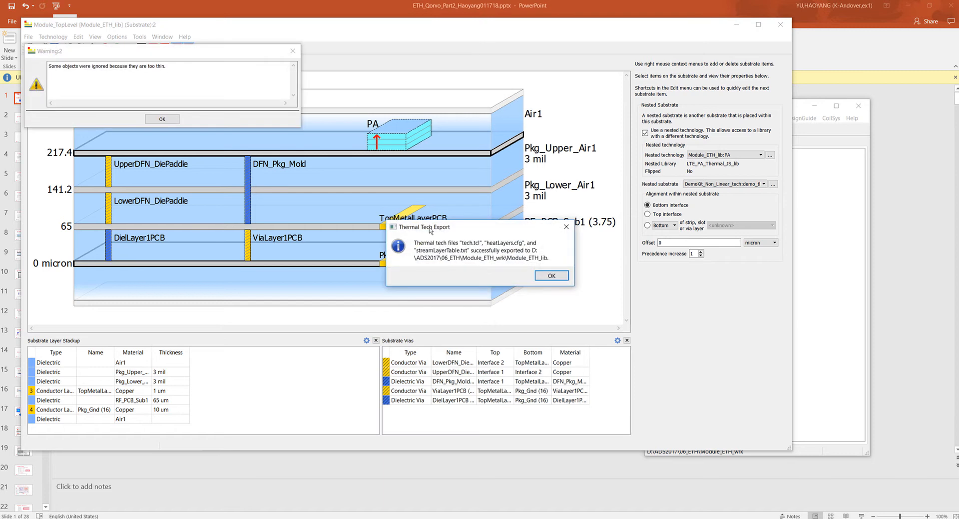
click(552, 275)
click(178, 119)
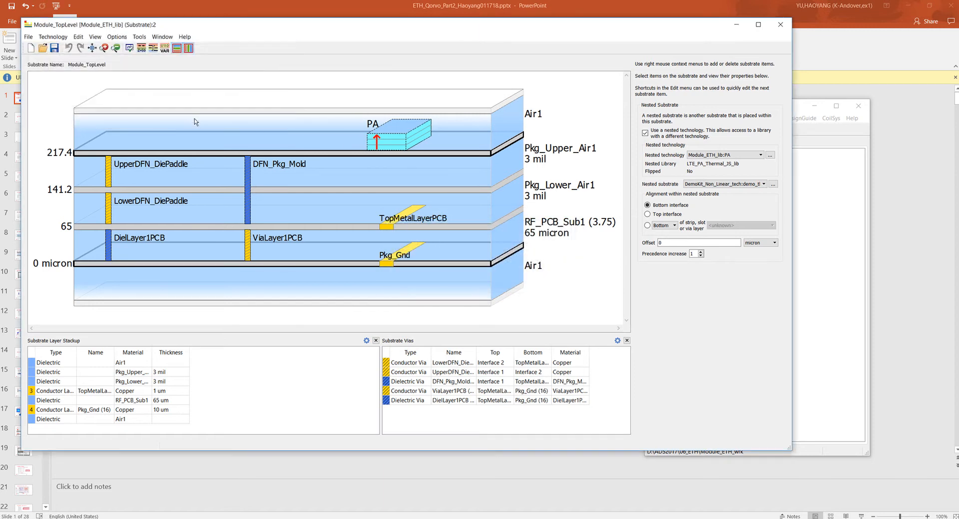
click(783, 26)
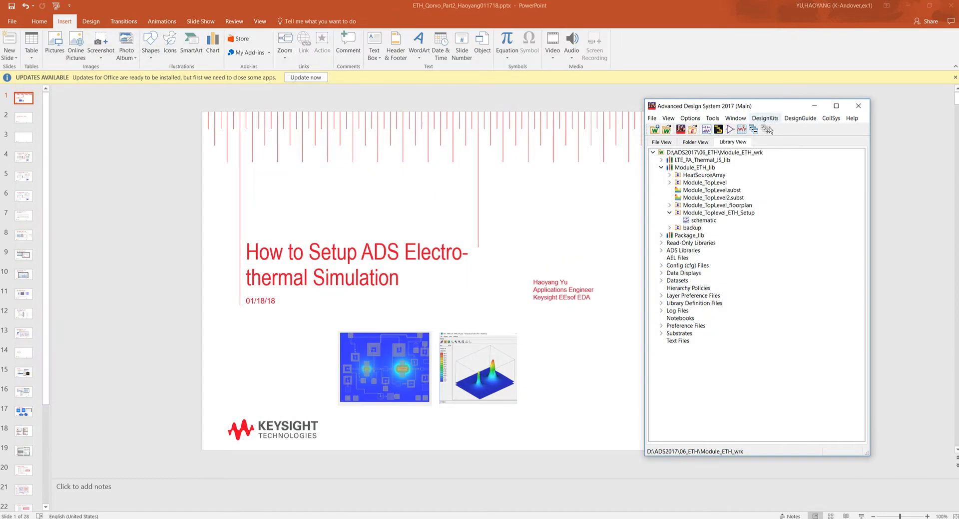
- Review the PA nested technology of Module_ETH_lib, filtering its equivalent layers by the Heat Source process role
right_click(704, 170)
mouse_move(756, 371)
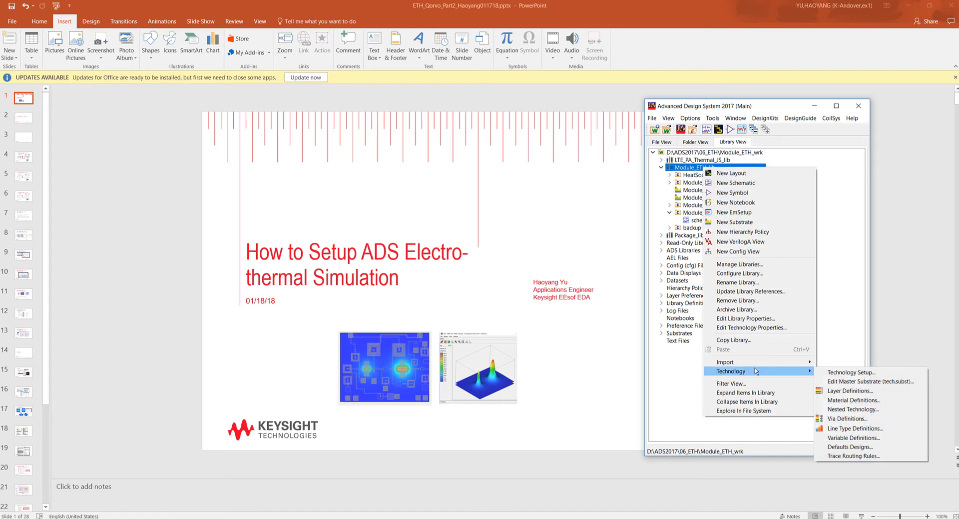
click(853, 408)
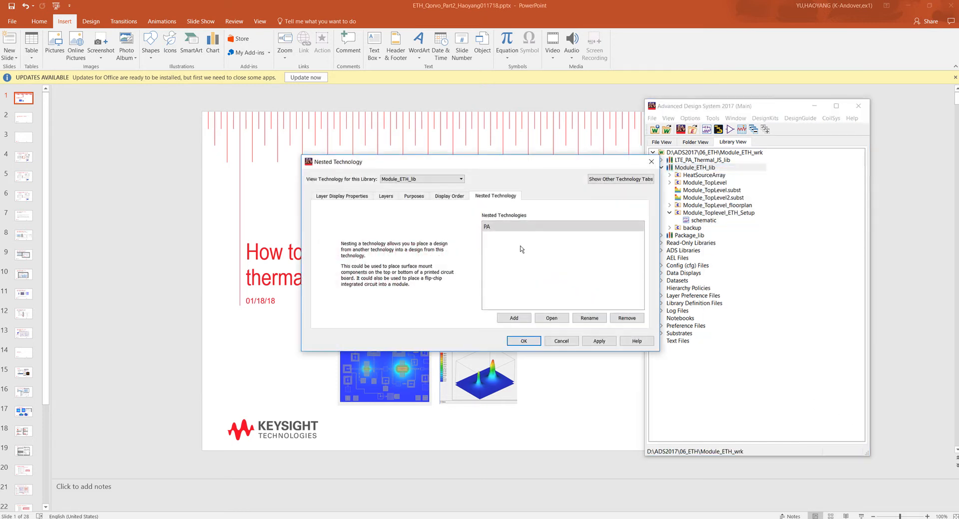
double_click(510, 227)
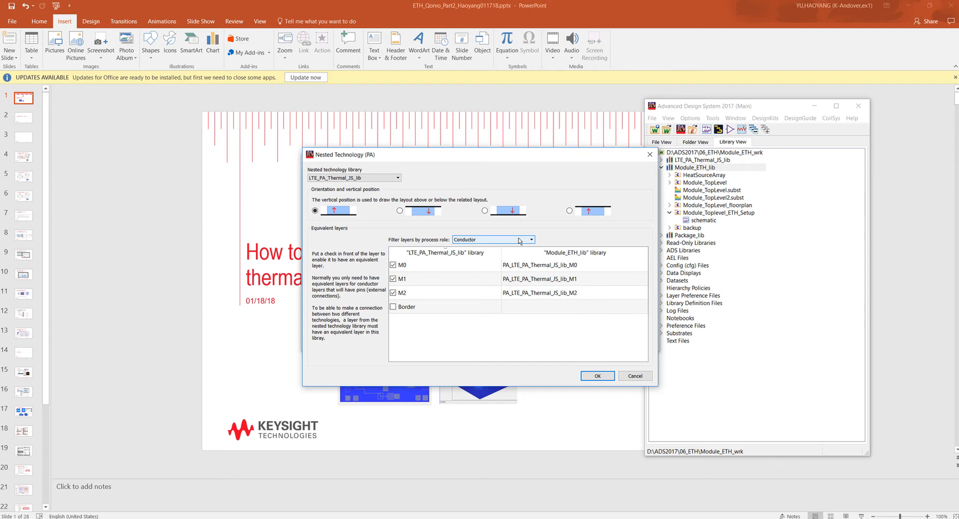
click(520, 241)
scroll(529, 264, down, 3)
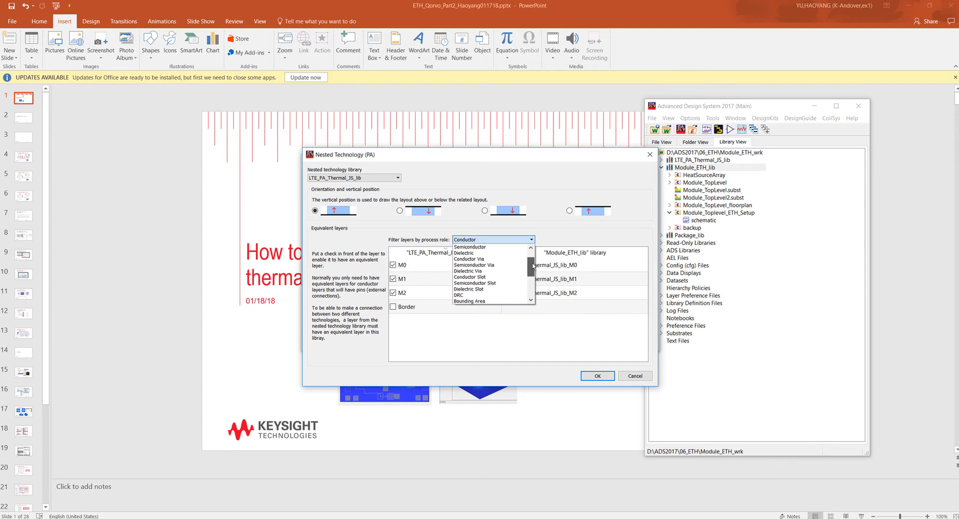
scroll(510, 280, down, 2)
click(485, 296)
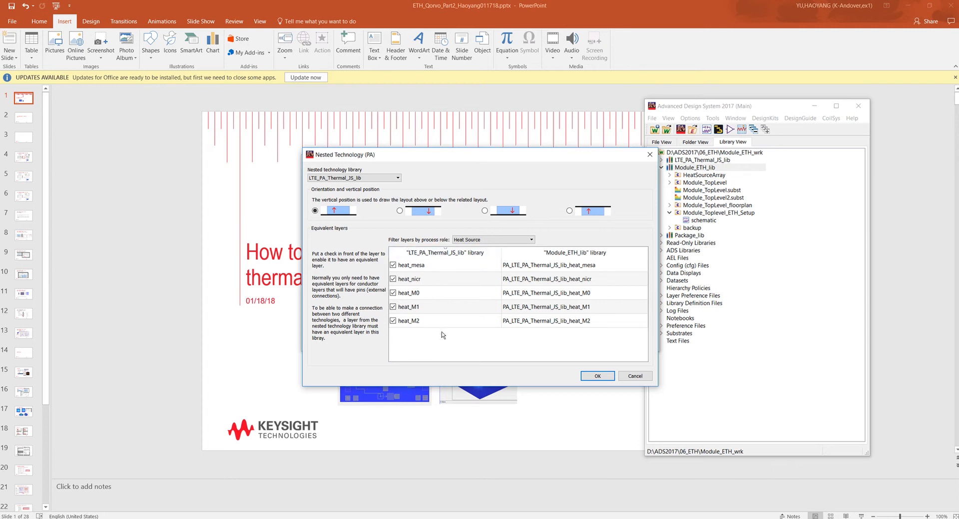
click(632, 376)
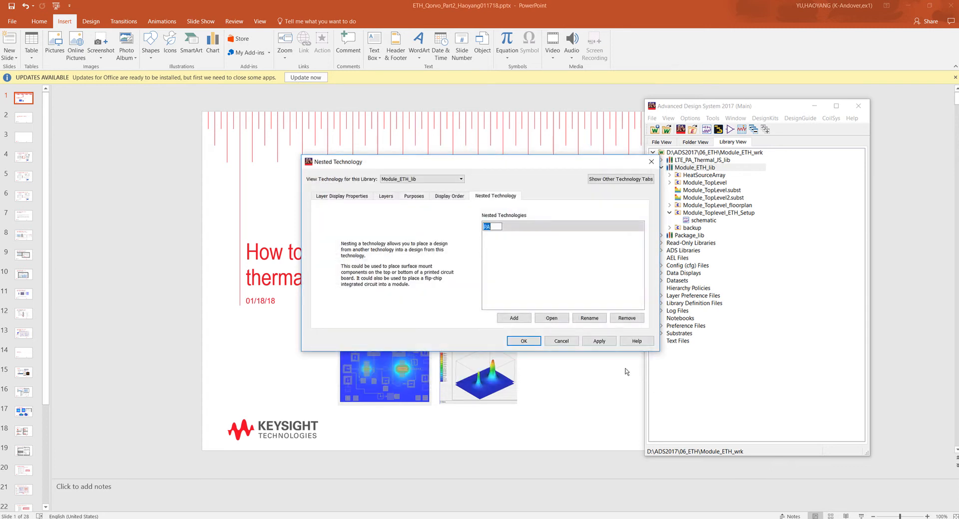
click(565, 344)
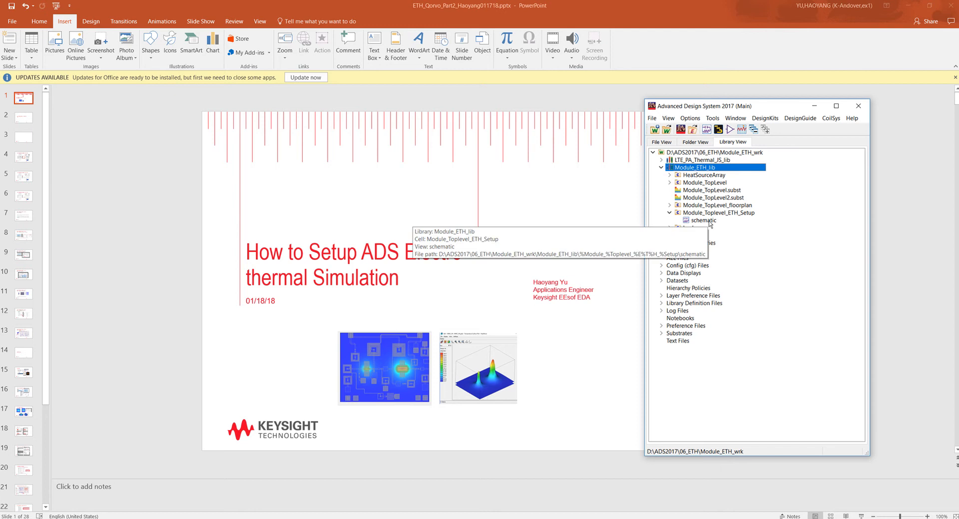
- Open the Module_Toplevel_ETH_Setup schematic and check the thermal technology file setting of the Electrothermal controller
double_click(704, 221)
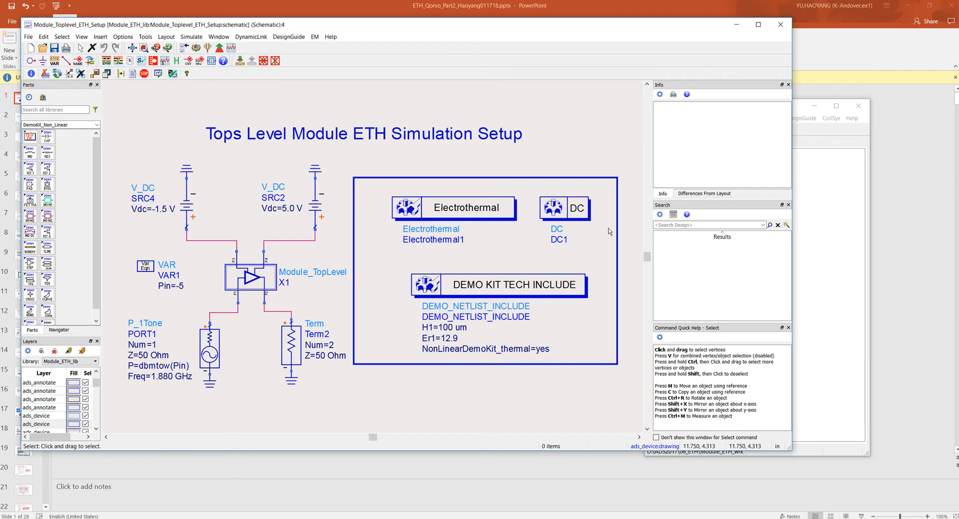
double_click(469, 215)
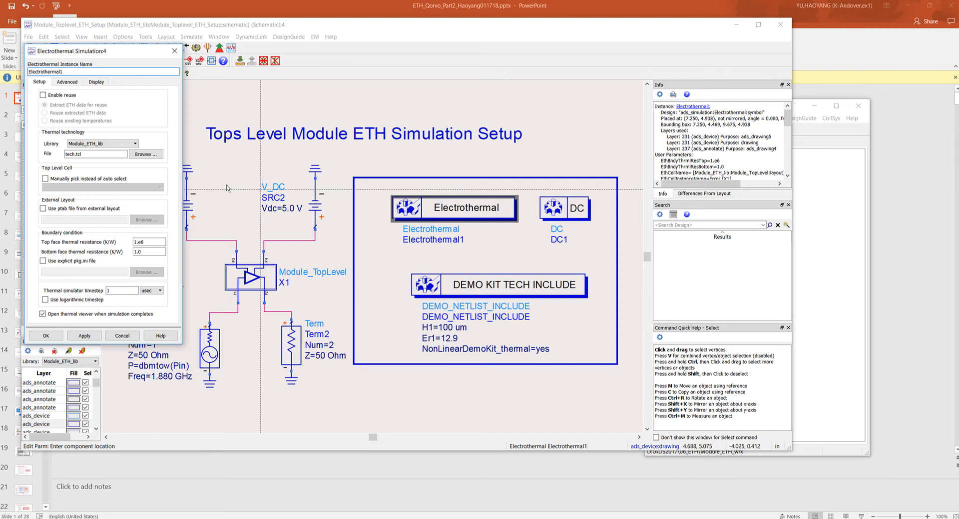
click(143, 155)
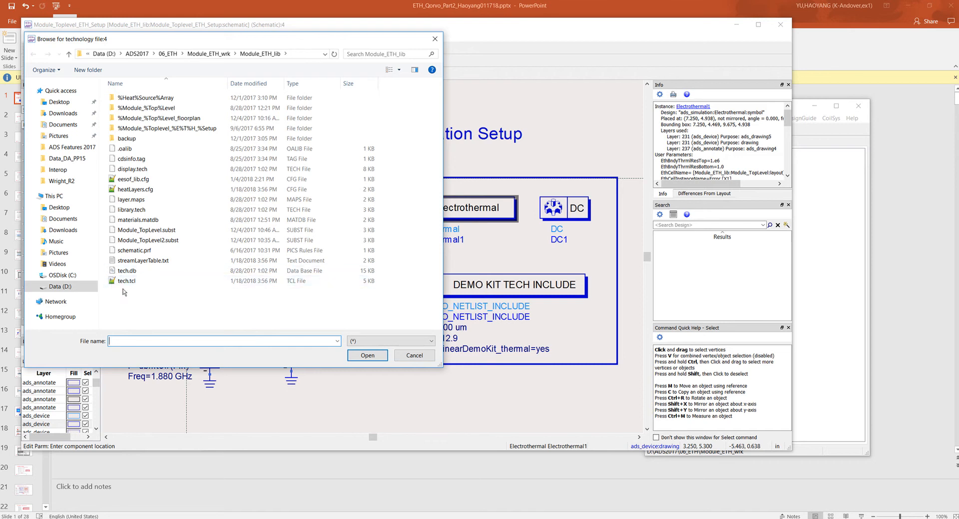
click(401, 356)
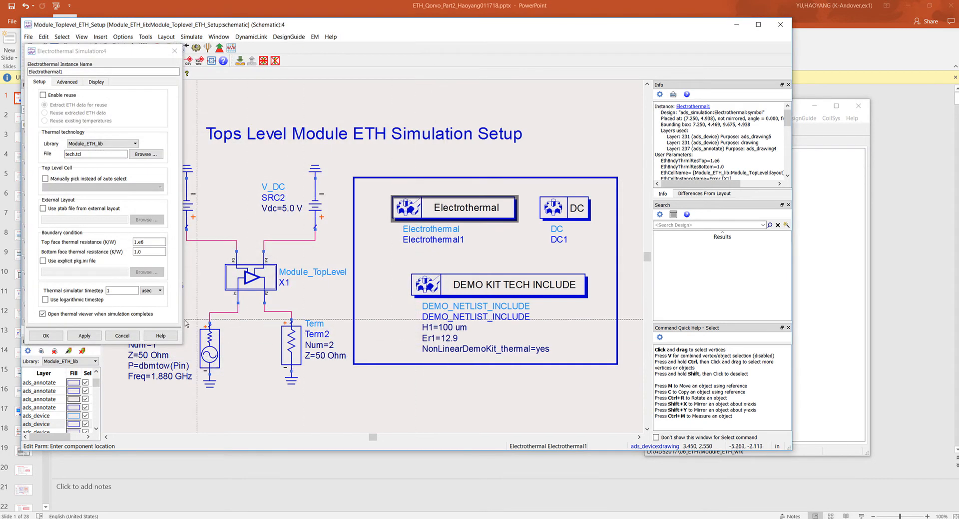
click(122, 335)
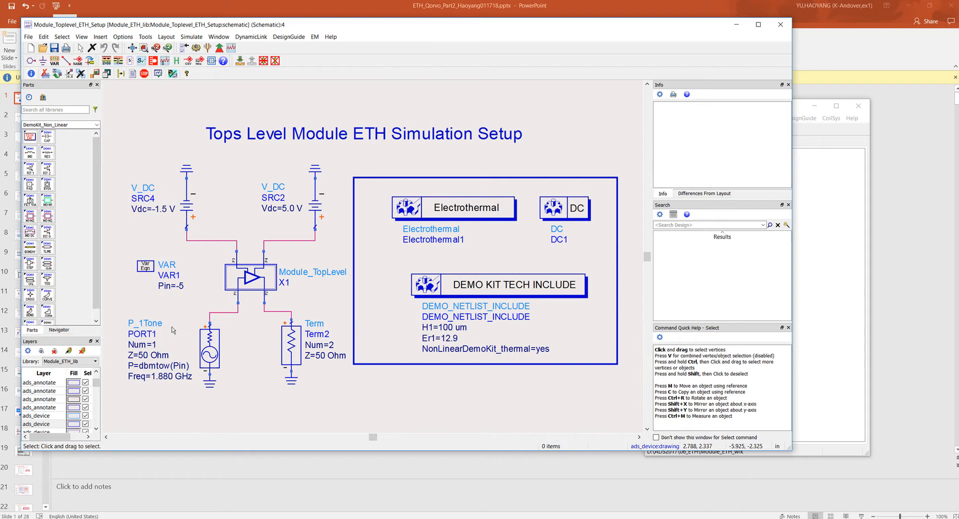
- Check which cell views are available for the Module_TopLevel instance X1 in the schematic
right_click(250, 278)
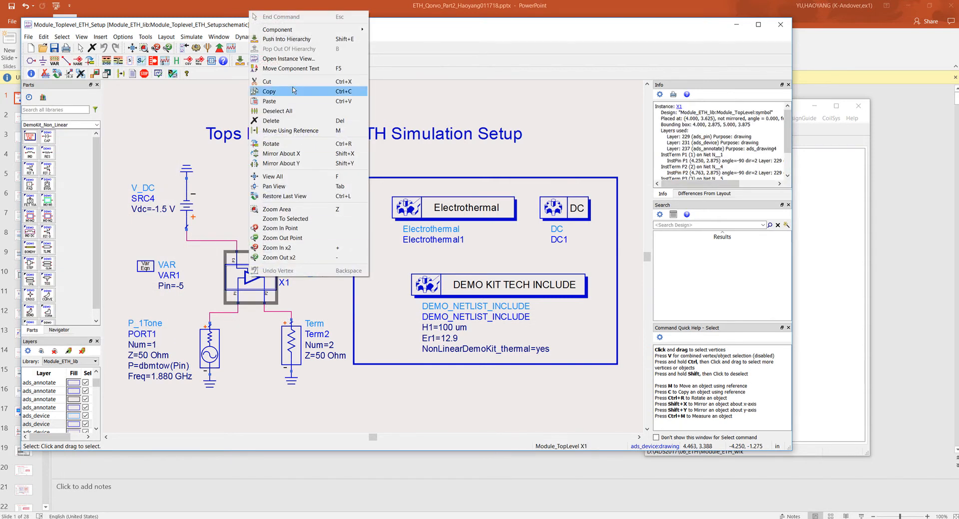
click(292, 59)
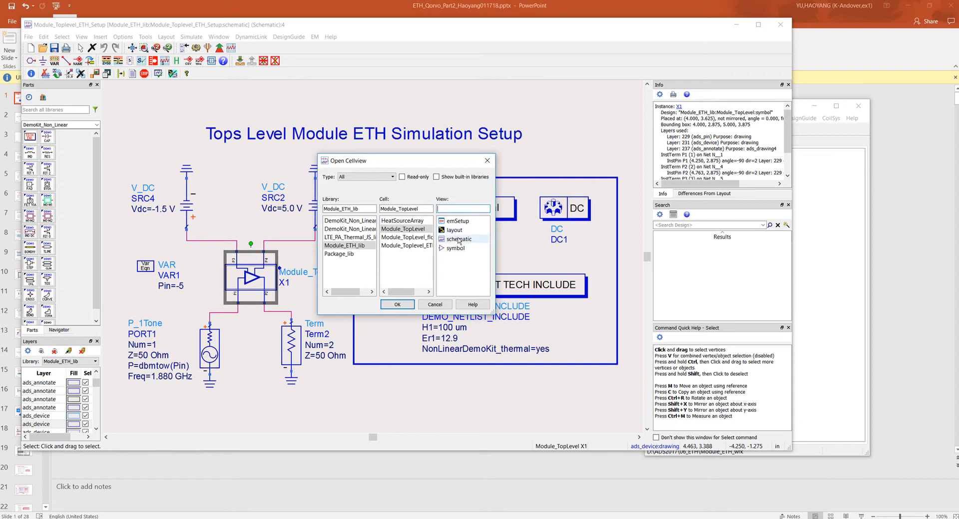
click(441, 305)
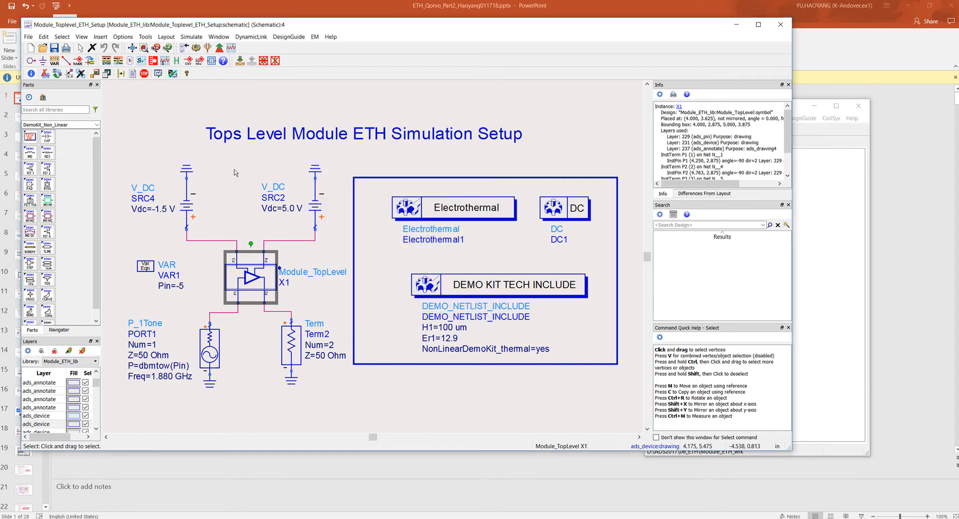
click(306, 102)
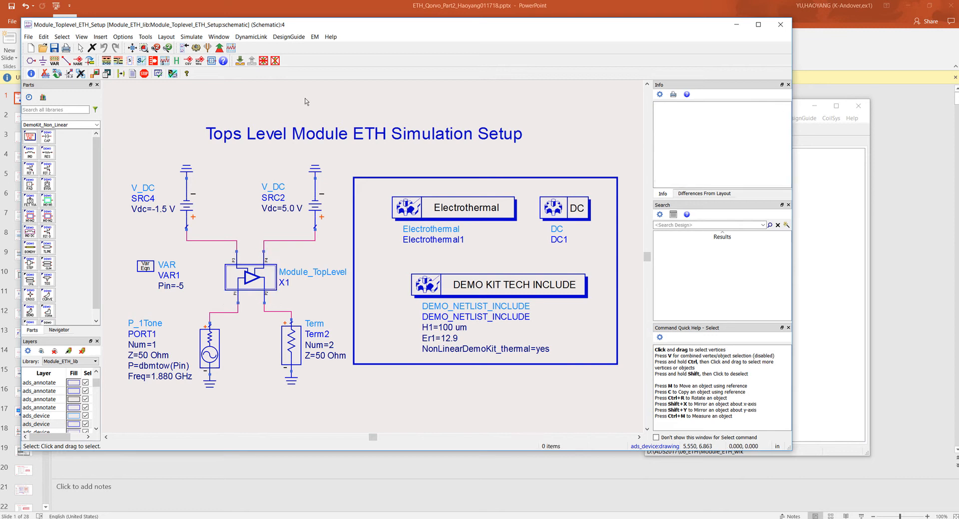
- Open the Module_TopLevel.gda temperature results of Module_Toplevel_ETH_Setup in the thermal viewer and maximize it
click(213, 38)
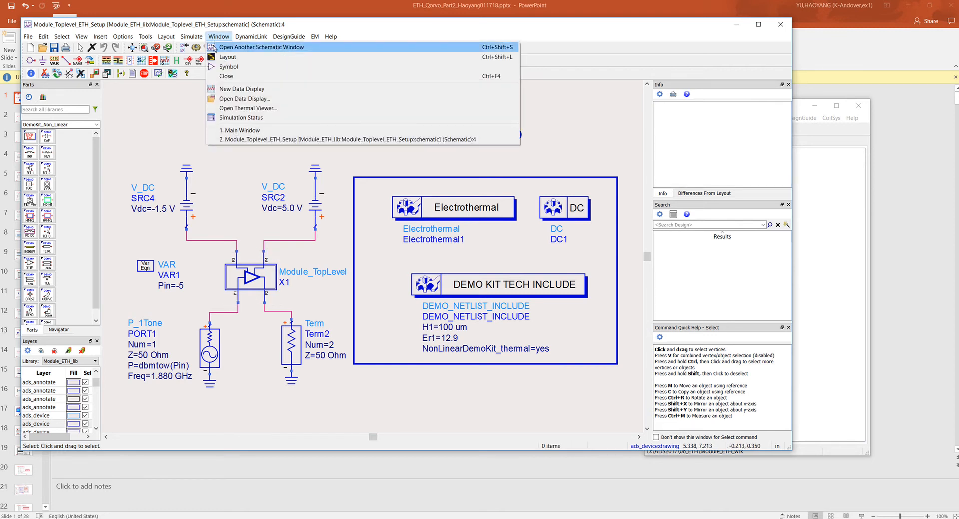
click(233, 109)
click(205, 73)
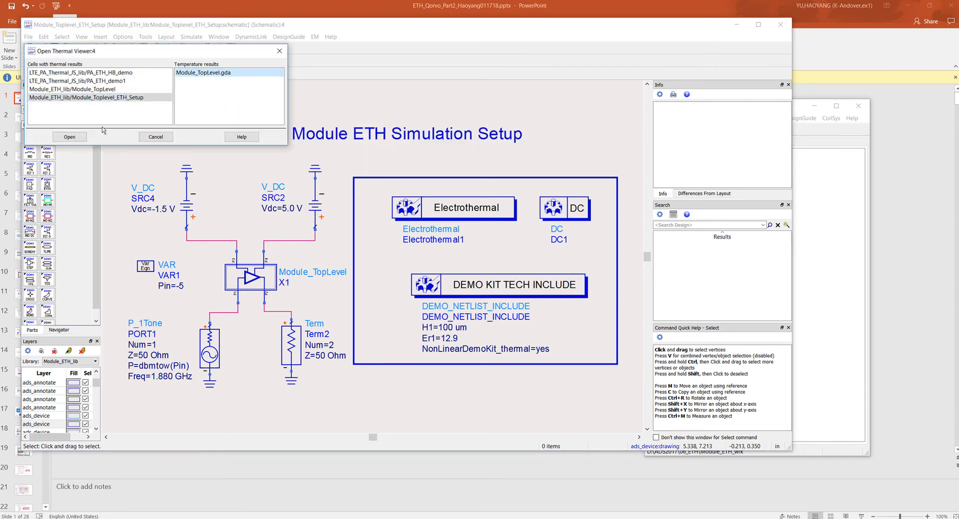
click(70, 136)
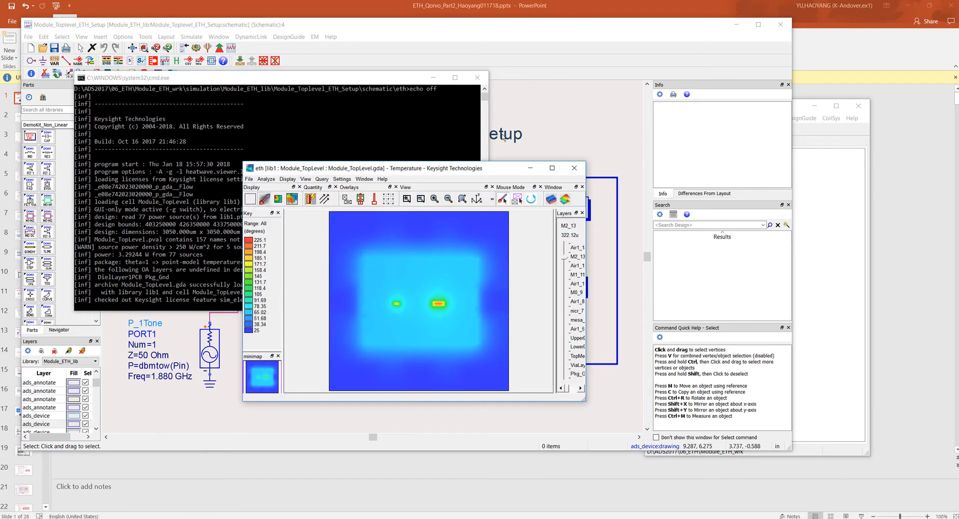
click(552, 168)
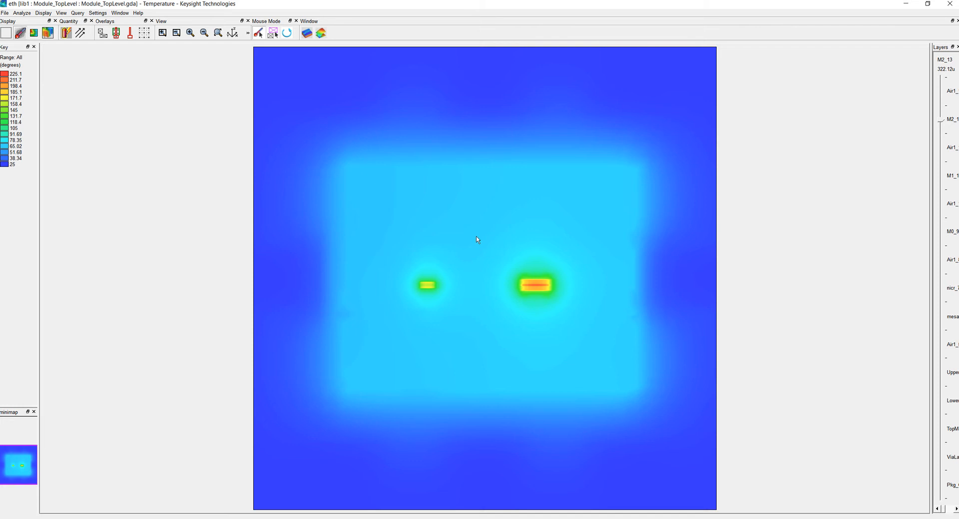
- Query the temperature at the smaller hot spot, then turn on the mask overlay and deselect all its layers
click(428, 285)
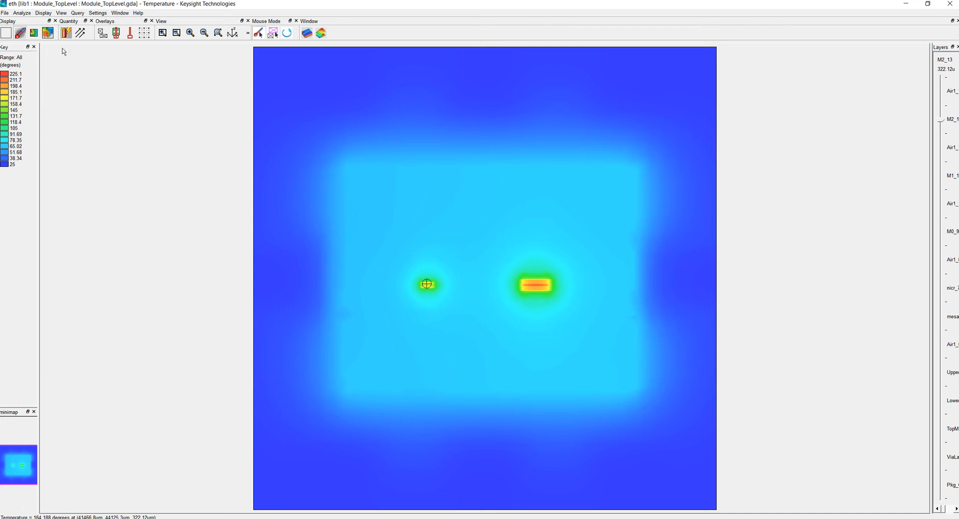
click(117, 34)
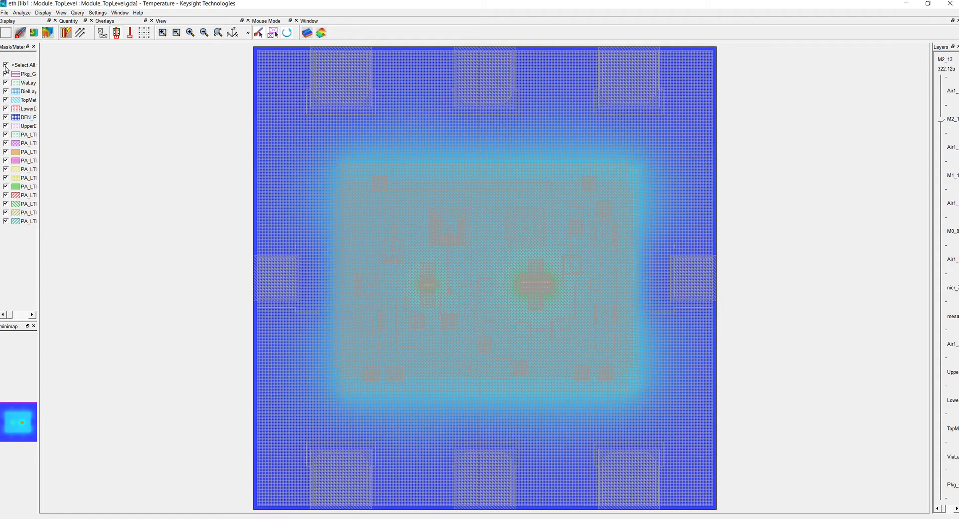
click(6, 65)
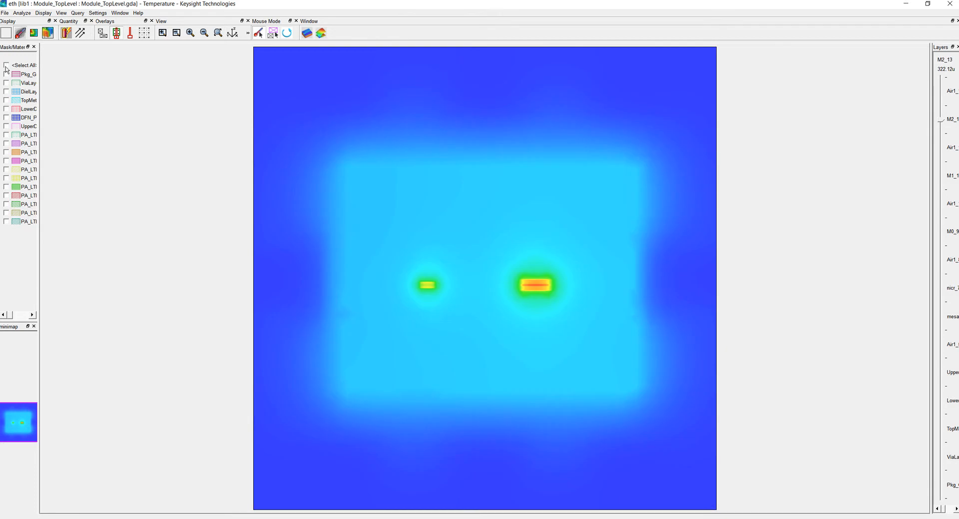
- Examine the 3D temperature surface plot with the X and Y plane sliders, down to the UpperDFN_DiePaddle layer, and close the viewer
click(320, 33)
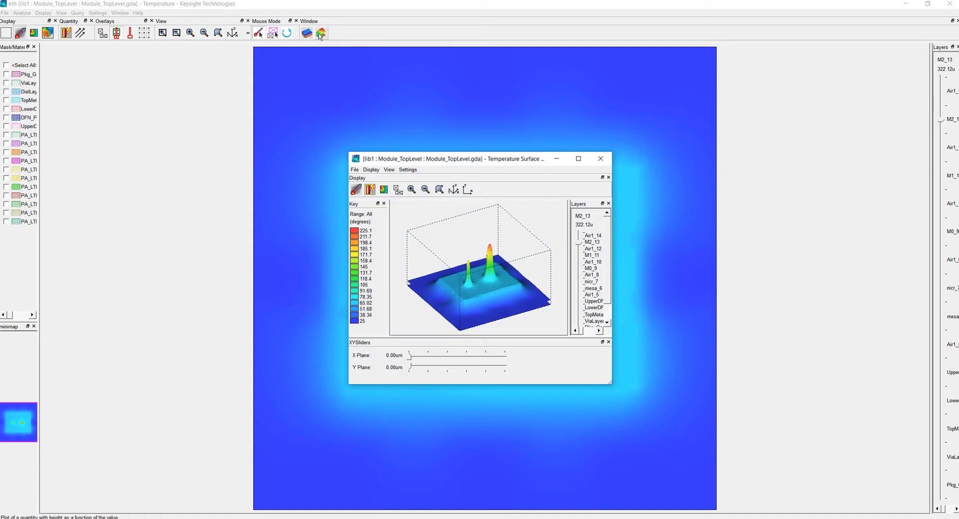
click(579, 159)
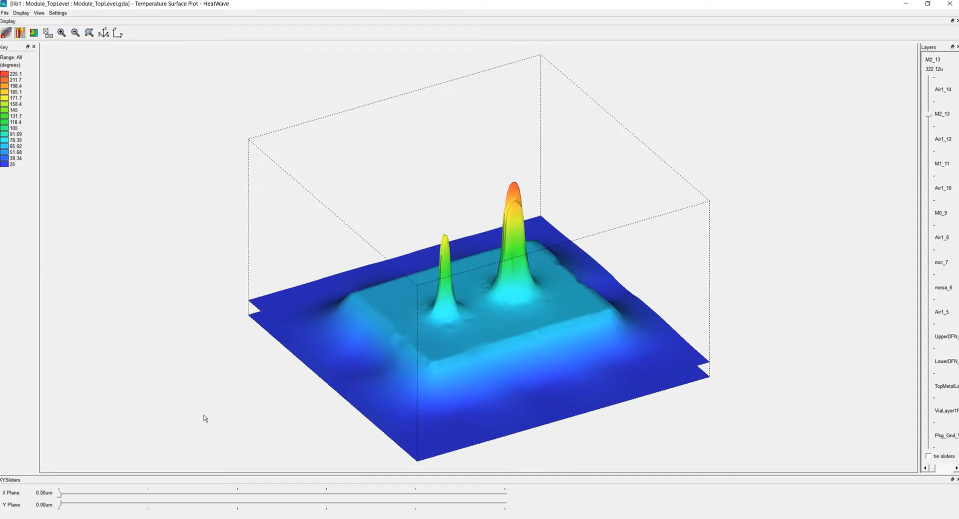
drag(60, 496, 327, 497)
drag(256, 502, 58, 504)
drag(930, 118, 932, 327)
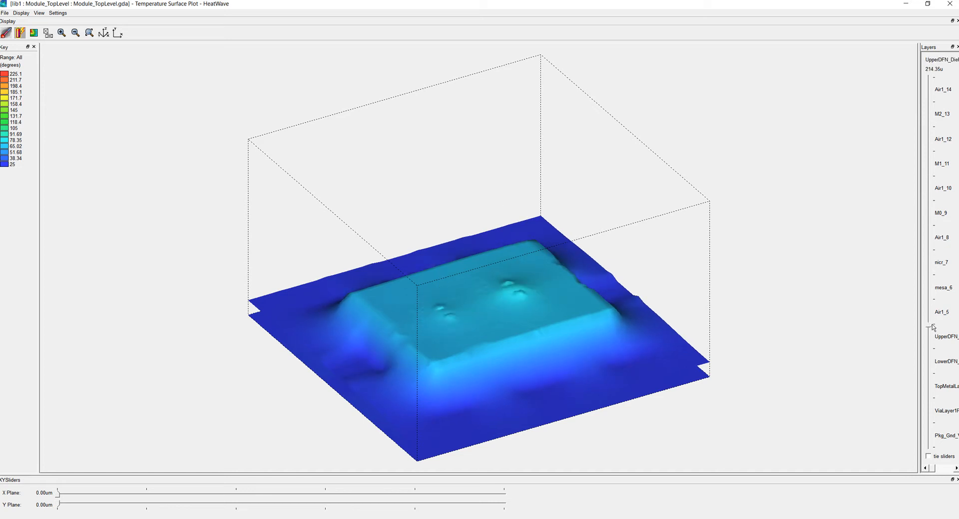
click(950, 4)
click(950, 5)
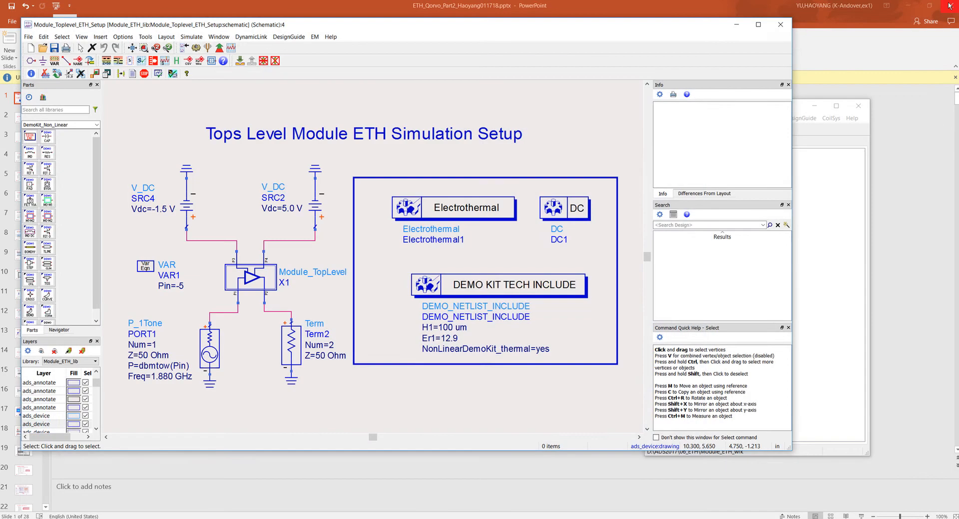
- Close the Module_Toplevel_ETH_Setup schematic and create a new workspace named test_wrk in D:\ADS2017\06_ETH
click(780, 26)
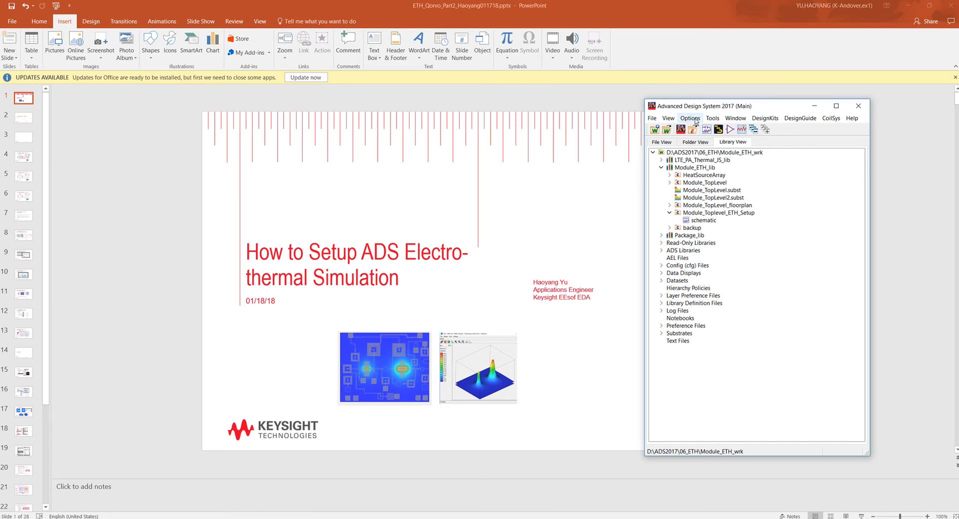
click(656, 120)
mouse_move(700, 131)
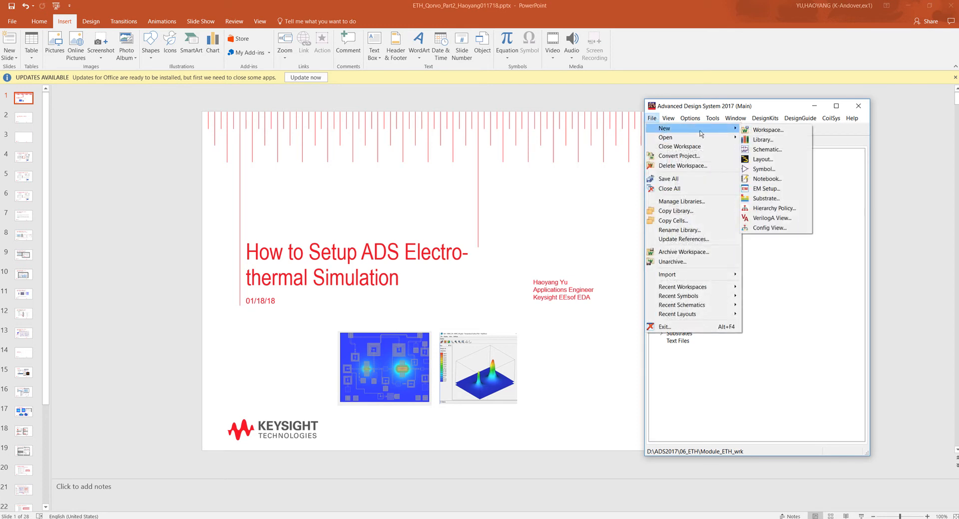
click(764, 129)
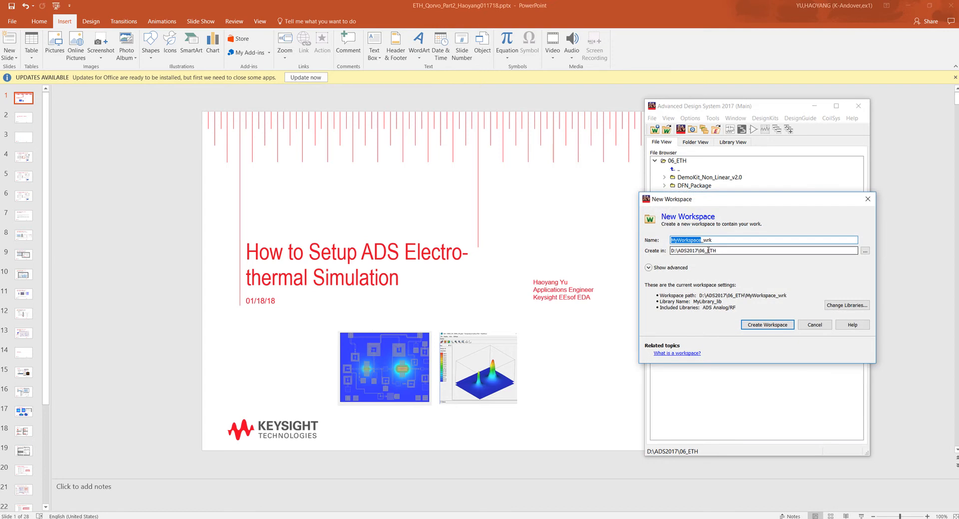
text(test)
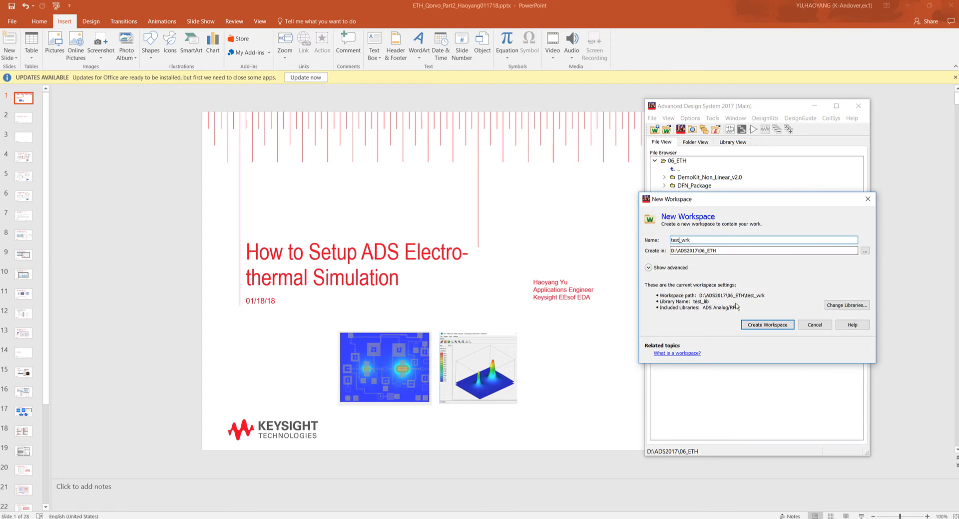
click(765, 325)
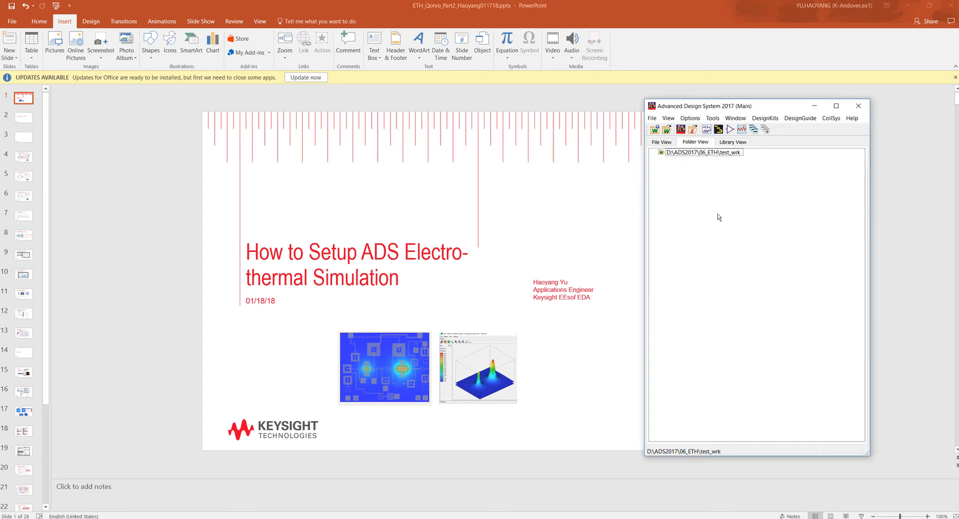
- Create the layout cell_1 in test_lib using Standard ADS Layers with 0.001 micron layout resolution
click(732, 144)
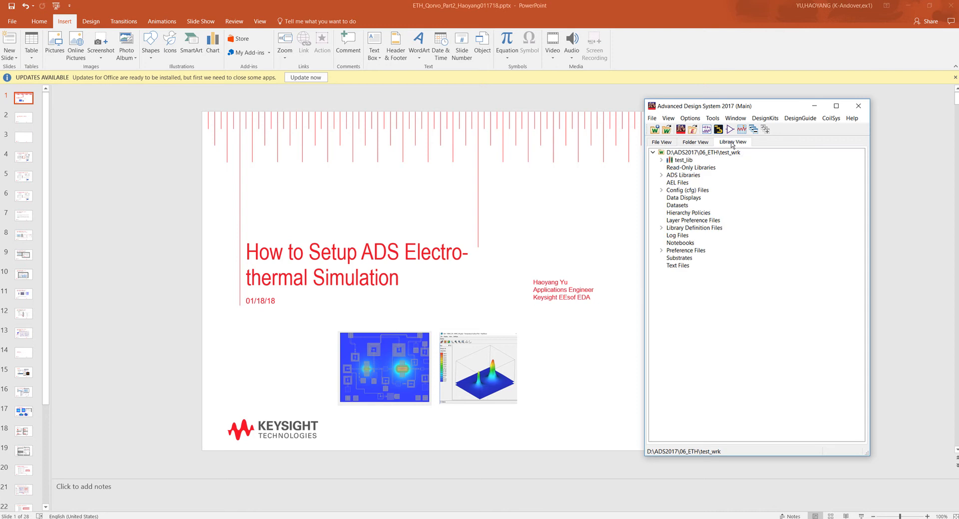
right_click(687, 162)
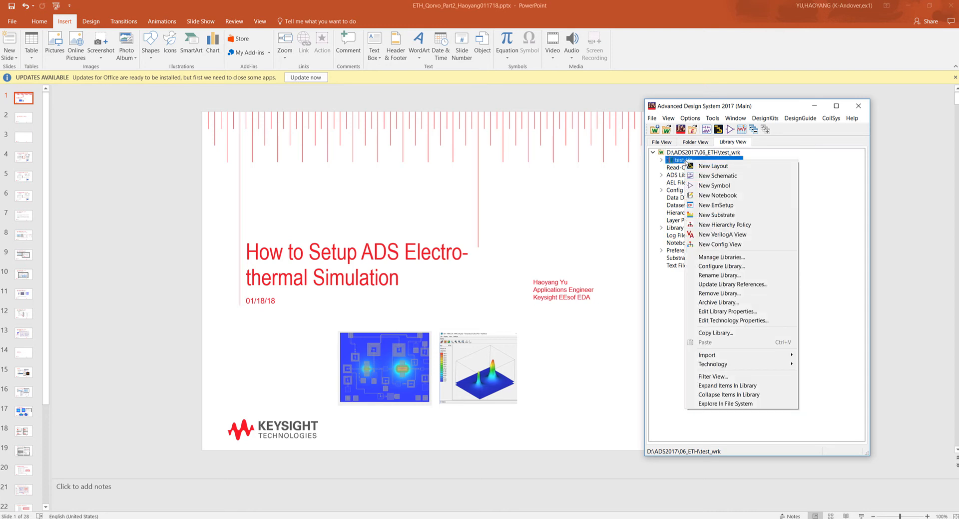
click(704, 167)
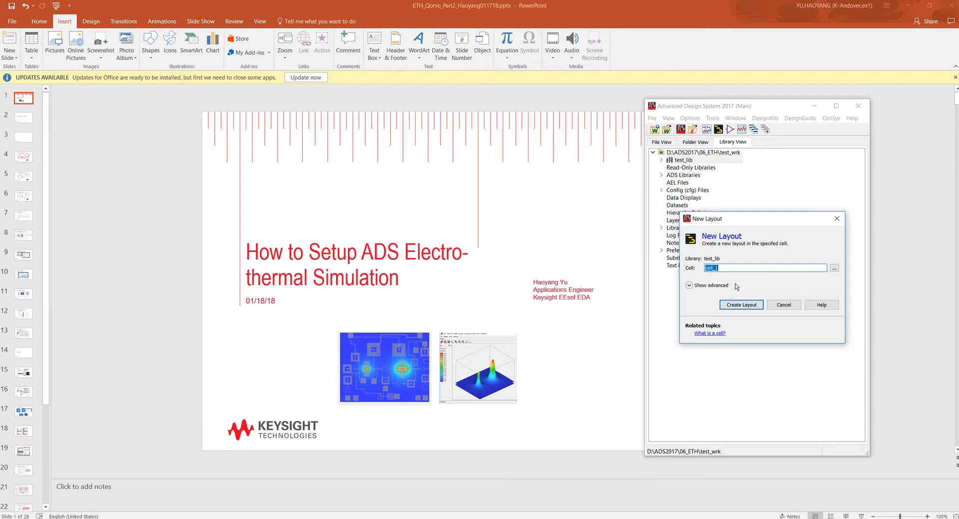
click(734, 305)
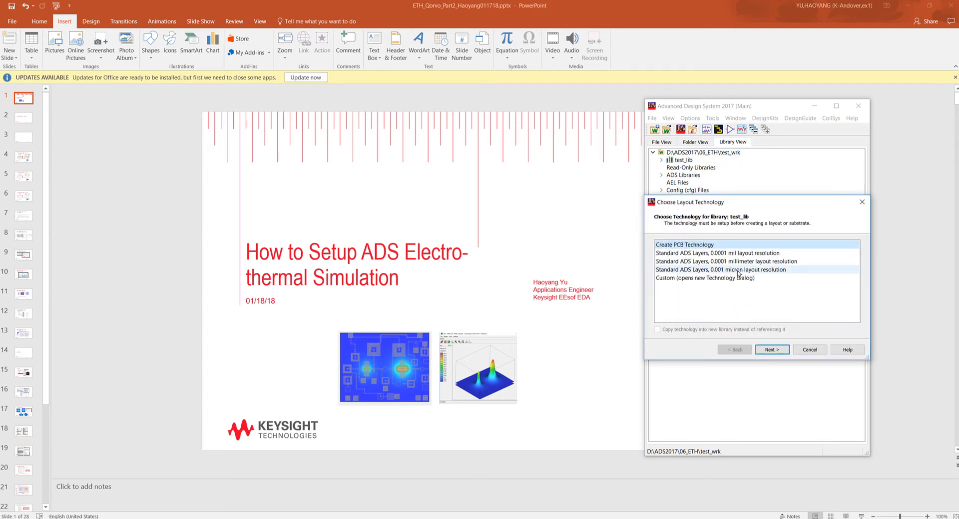
click(740, 270)
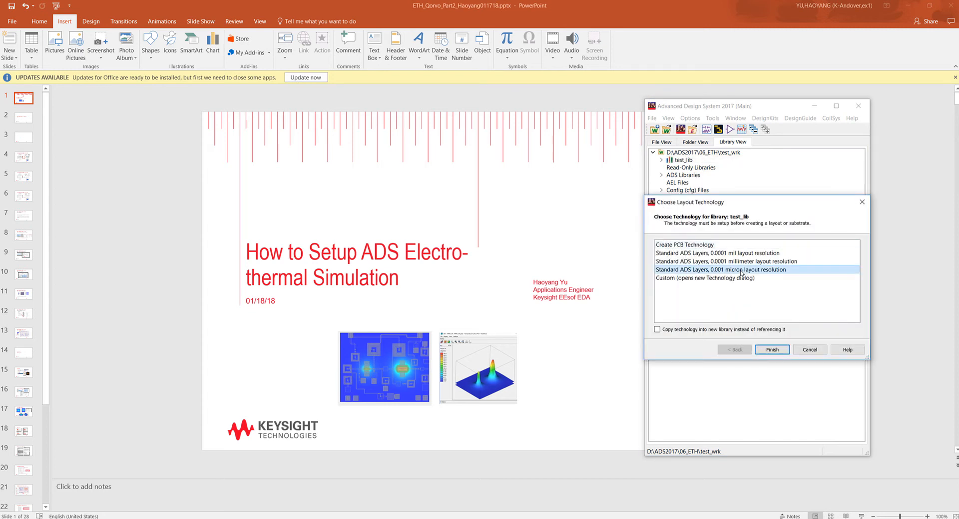
click(771, 350)
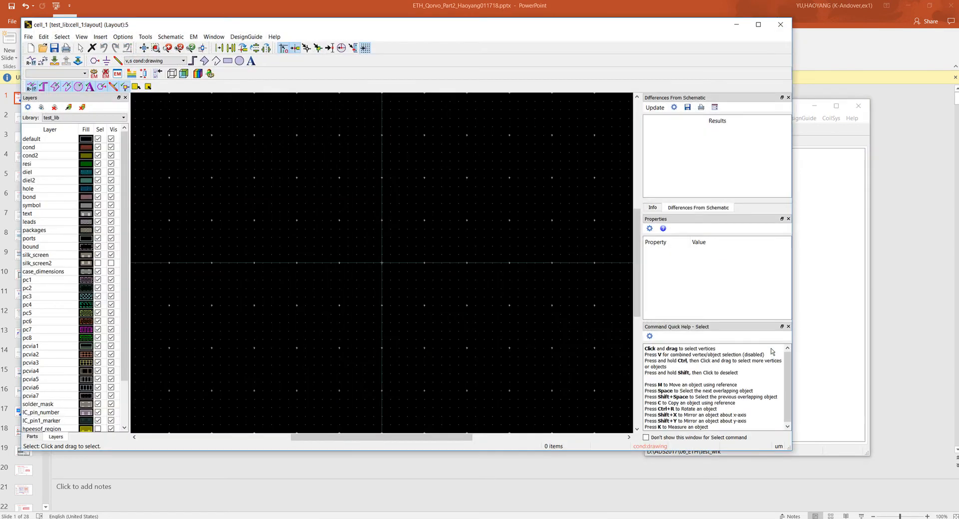
- Create a new substrate named substrate1 for the cell_1 layout in the substrate editor
click(132, 75)
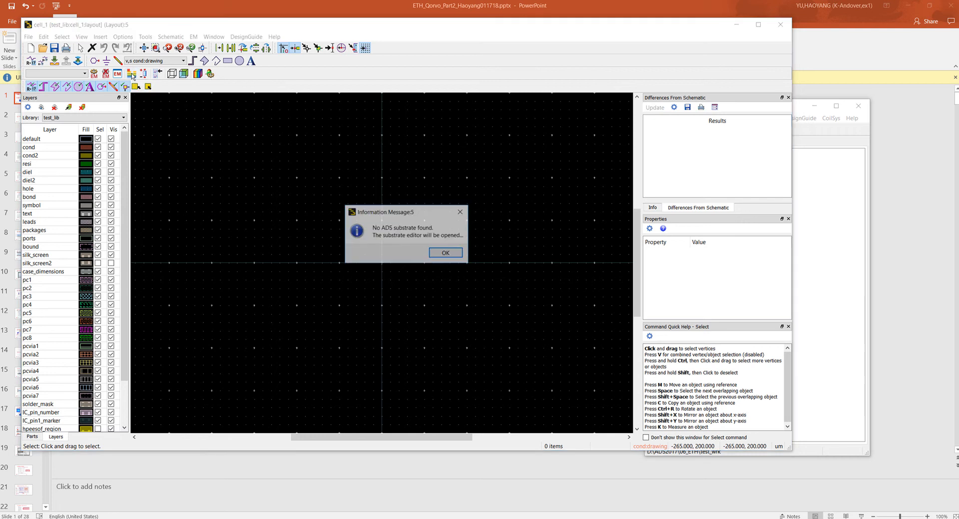
click(445, 254)
click(370, 272)
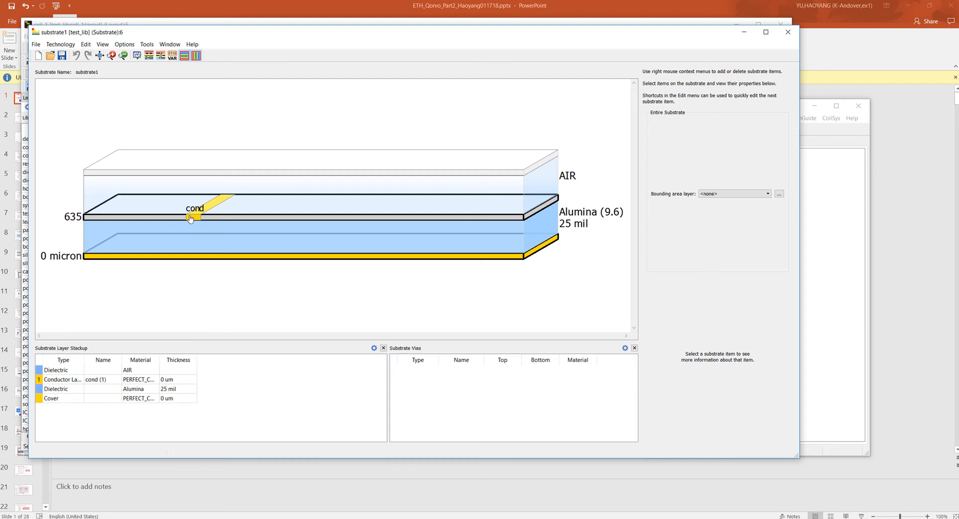
- Set the cond conductor layer's thickness to 2 micron and its operation to Intrude into substrate
mouse_move(194, 219)
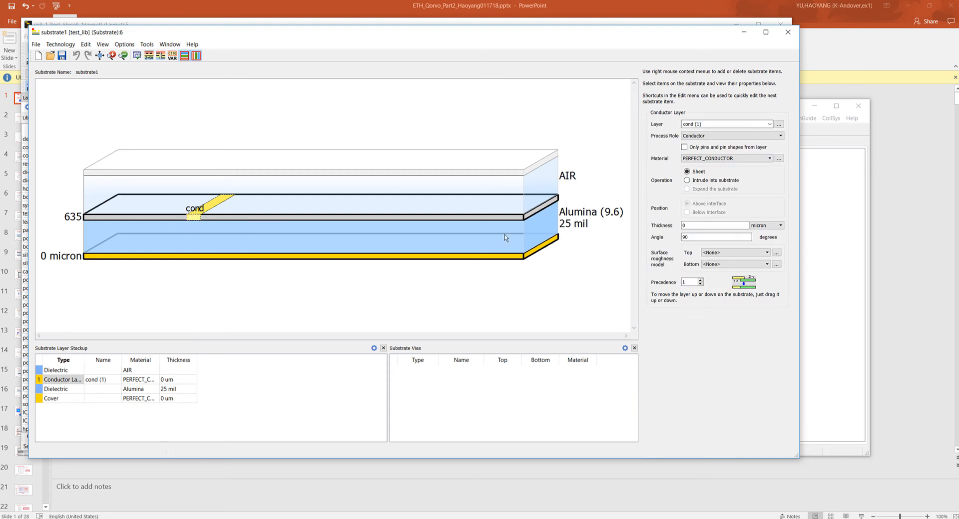
double_click(689, 226)
text(2)
click(699, 237)
click(693, 181)
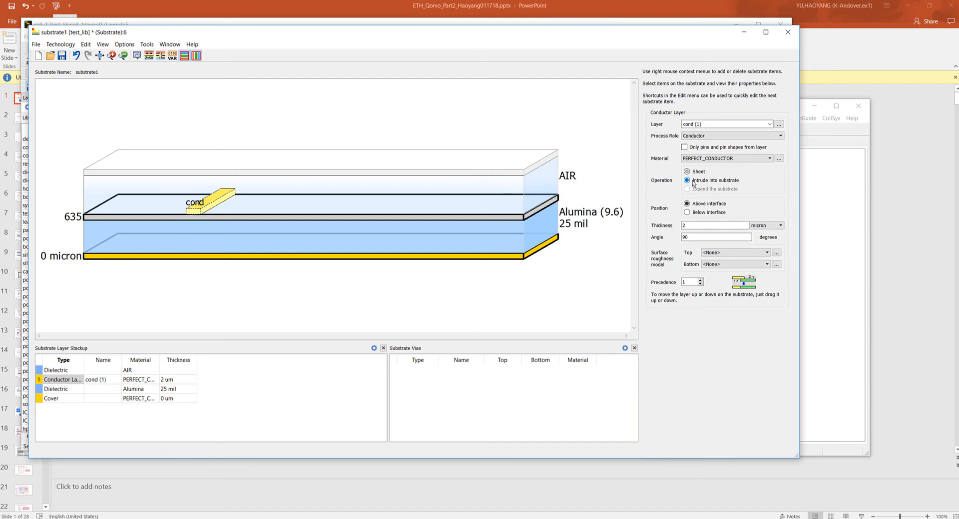
click(593, 248)
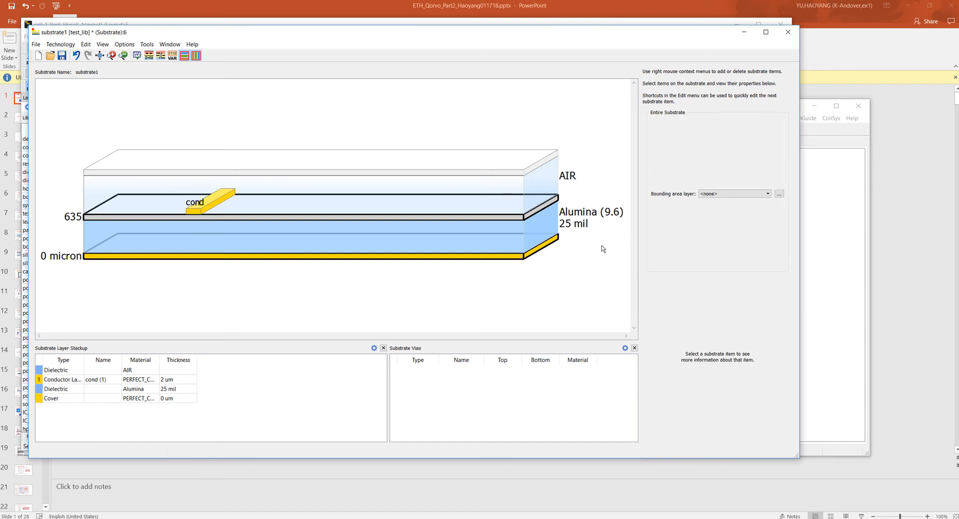
- Map a new layer named heat_source with the Heat Source process role onto the interface above the Alumina
click(388, 218)
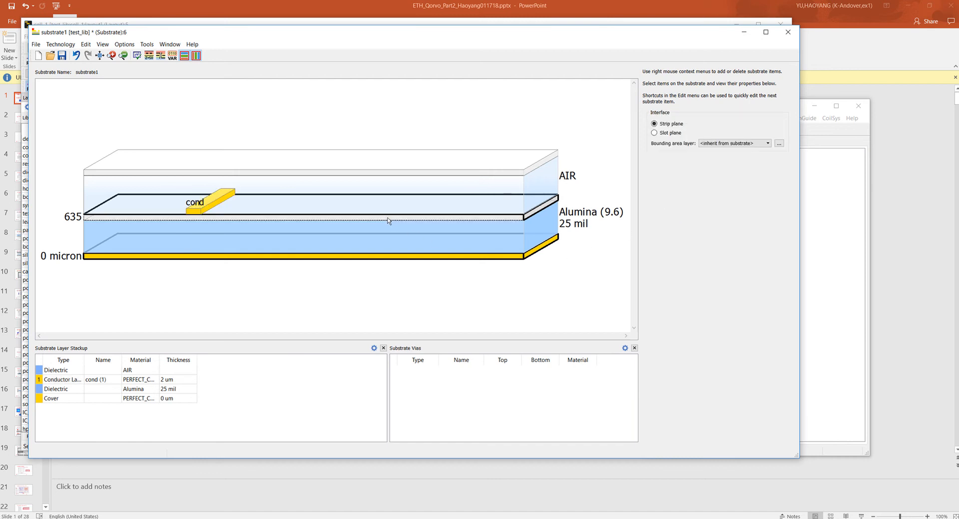
right_click(388, 218)
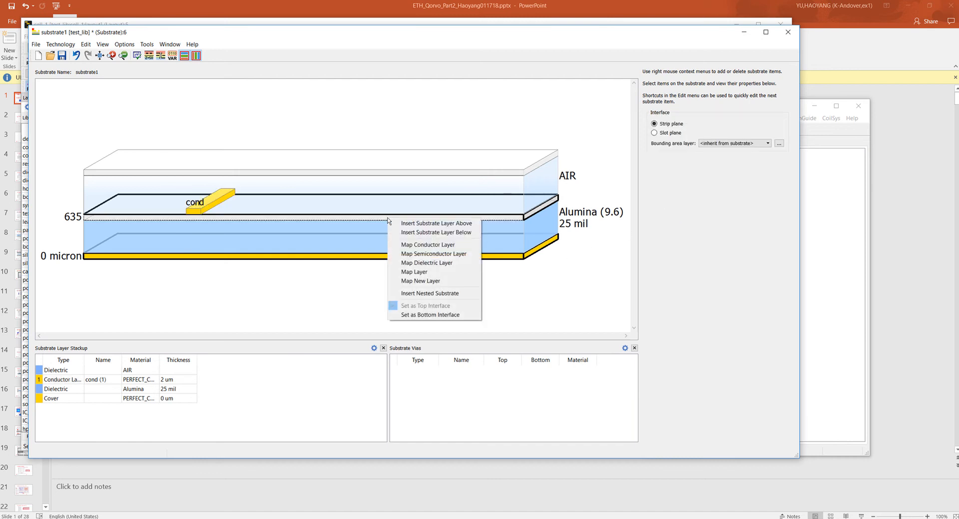
click(423, 281)
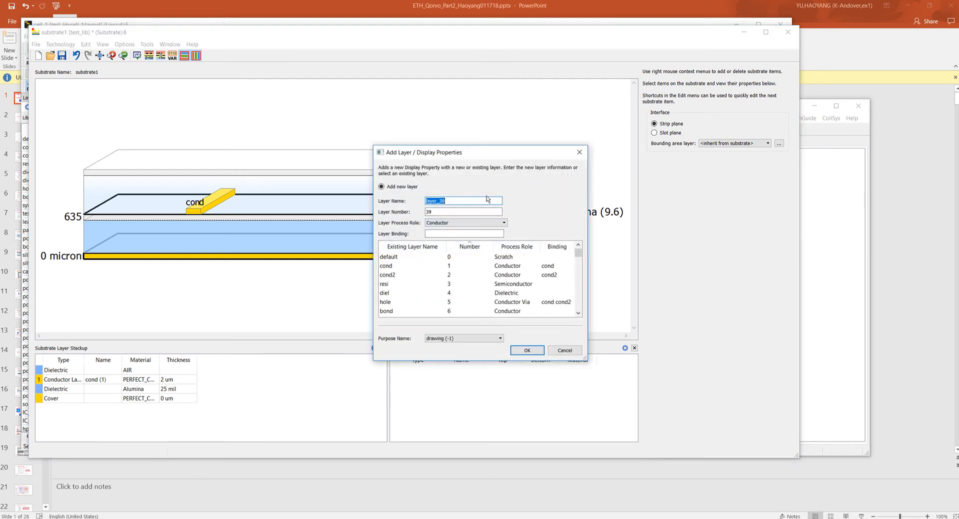
text(heat_source)
click(485, 223)
drag(502, 244, 503, 256)
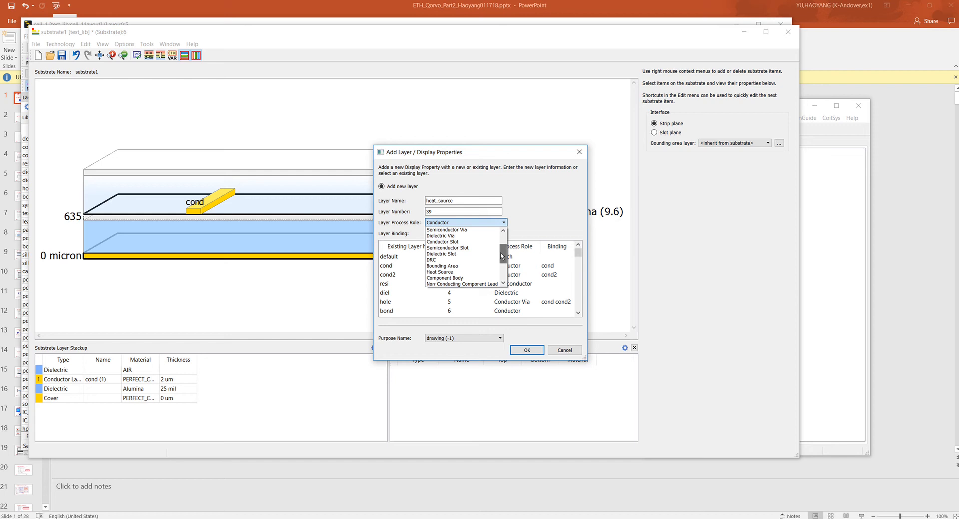
click(459, 272)
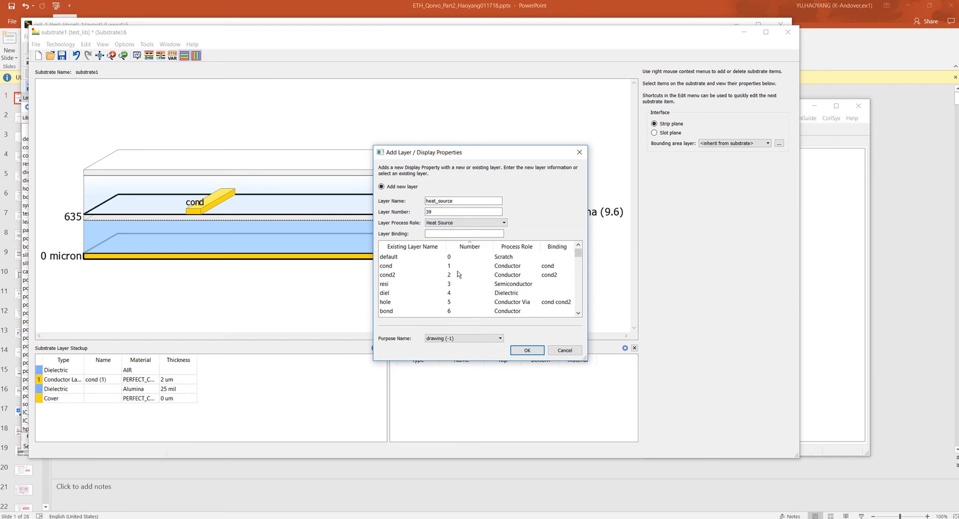
click(526, 351)
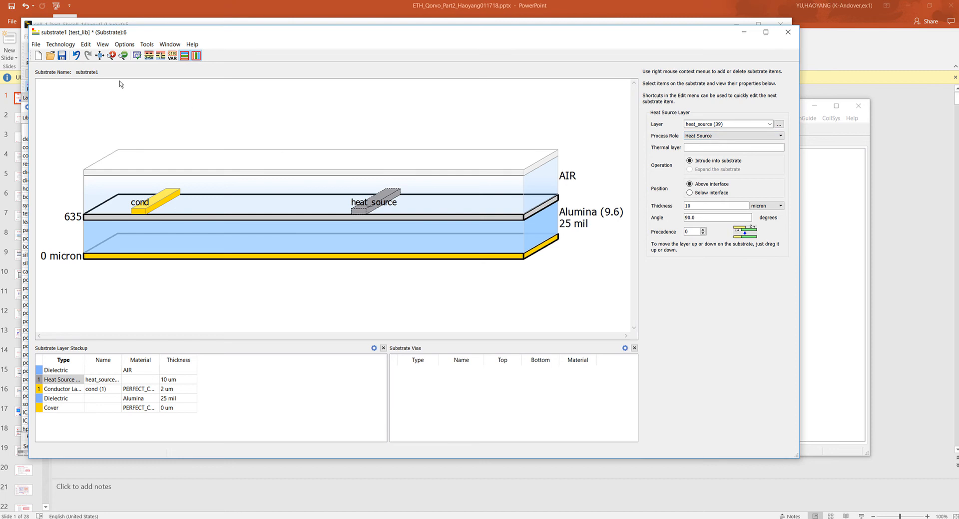
- Change the heat_source layer's display color to red (#aa0000) in the layer definitions and save the substrate
click(65, 45)
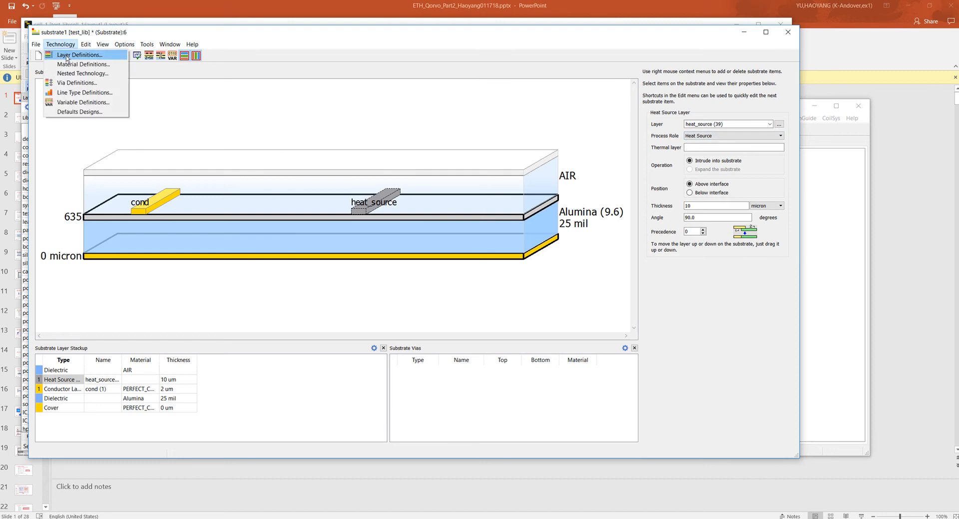
click(67, 56)
drag(666, 241, 662, 332)
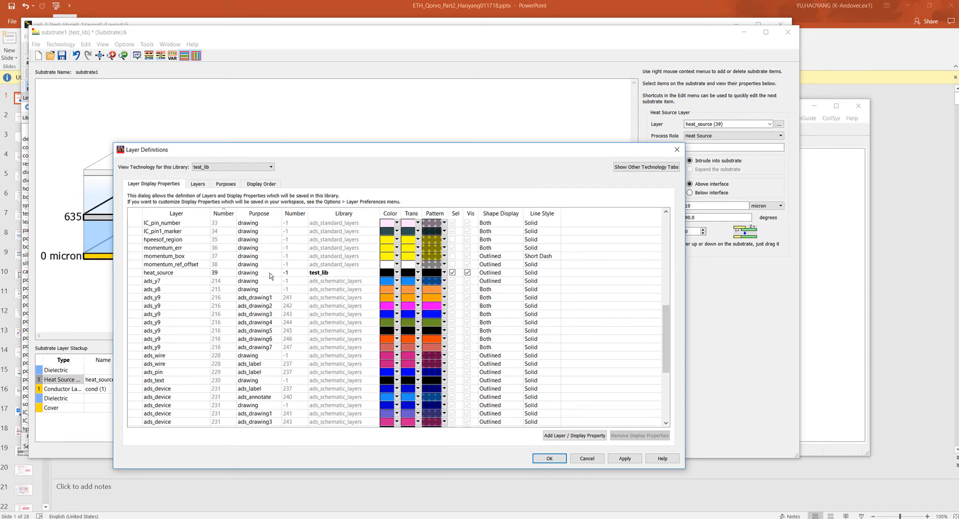
click(395, 274)
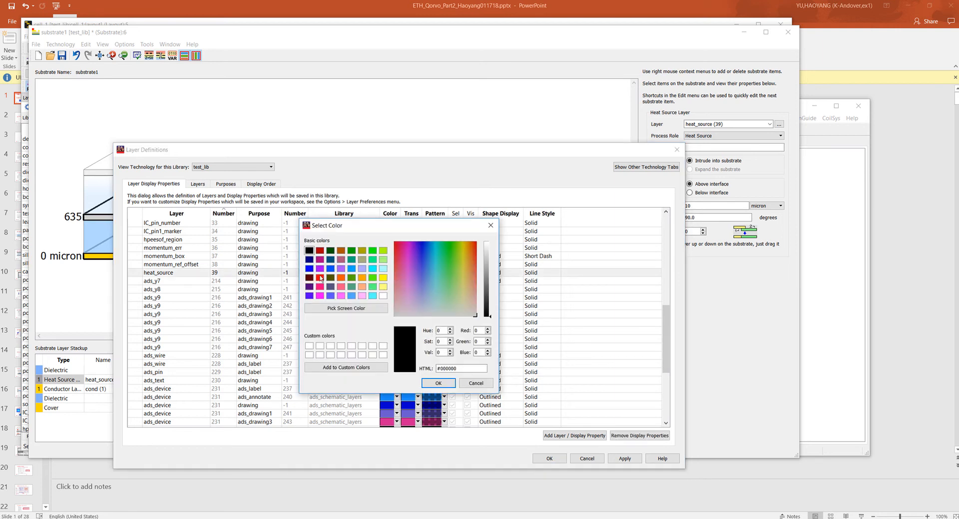
click(320, 252)
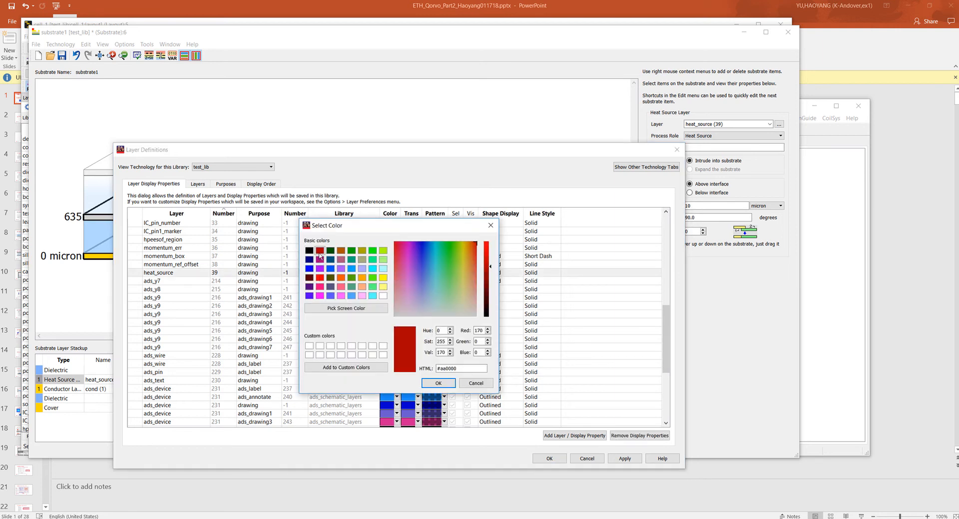
click(432, 384)
click(549, 458)
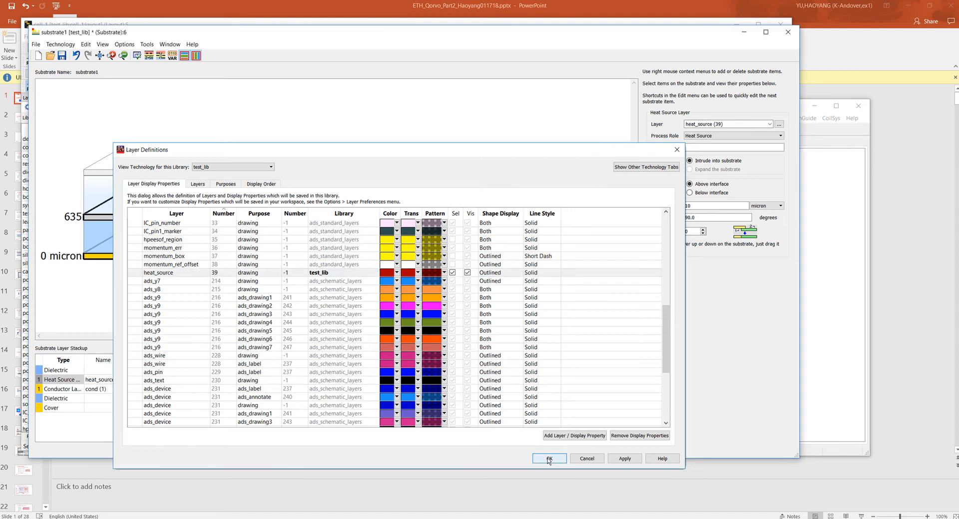
click(62, 56)
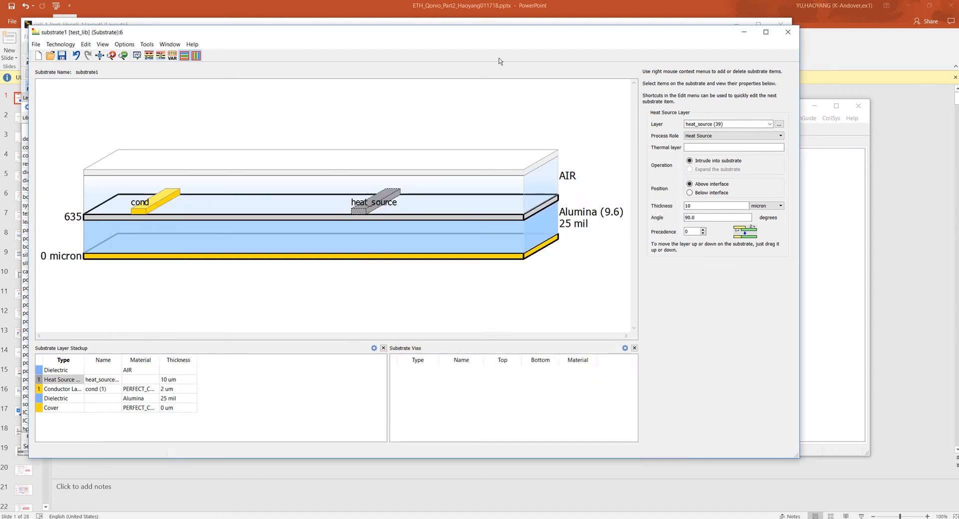
- Add the dielectric Air from the material database and assign Air (1.0) as the material of the uppermost substrate layer
click(553, 181)
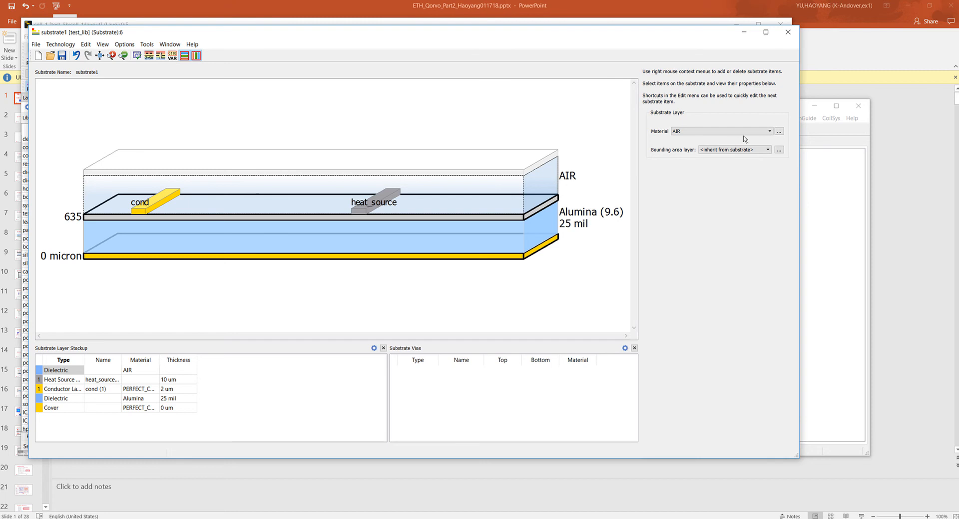
click(780, 133)
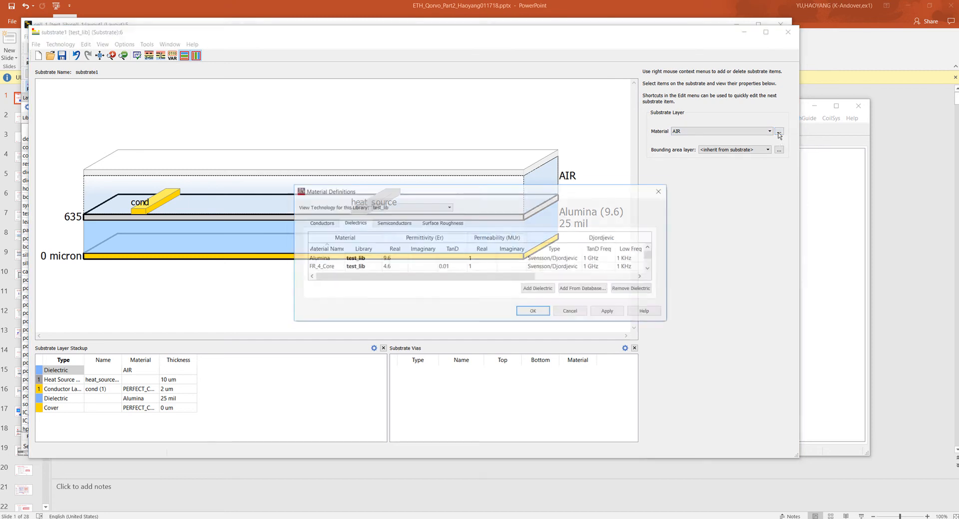
drag(670, 324, 800, 357)
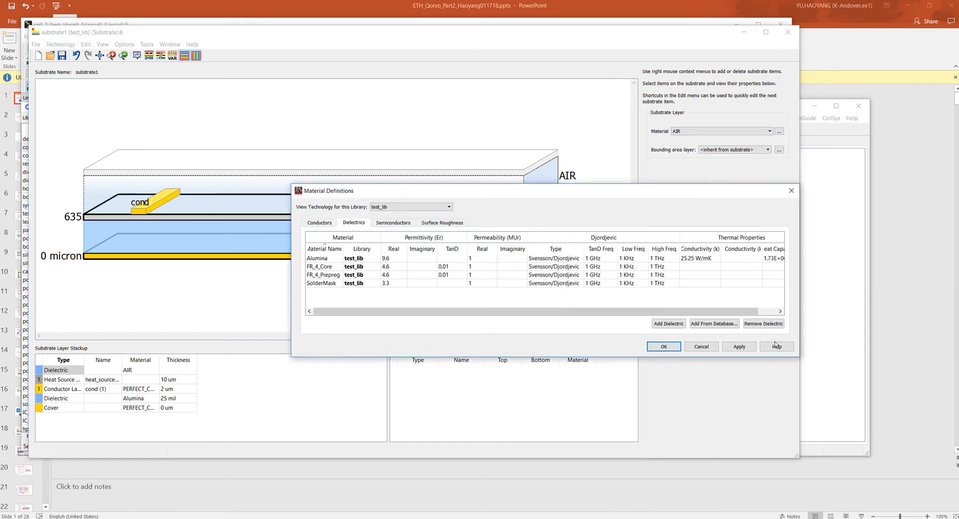
click(713, 325)
click(434, 266)
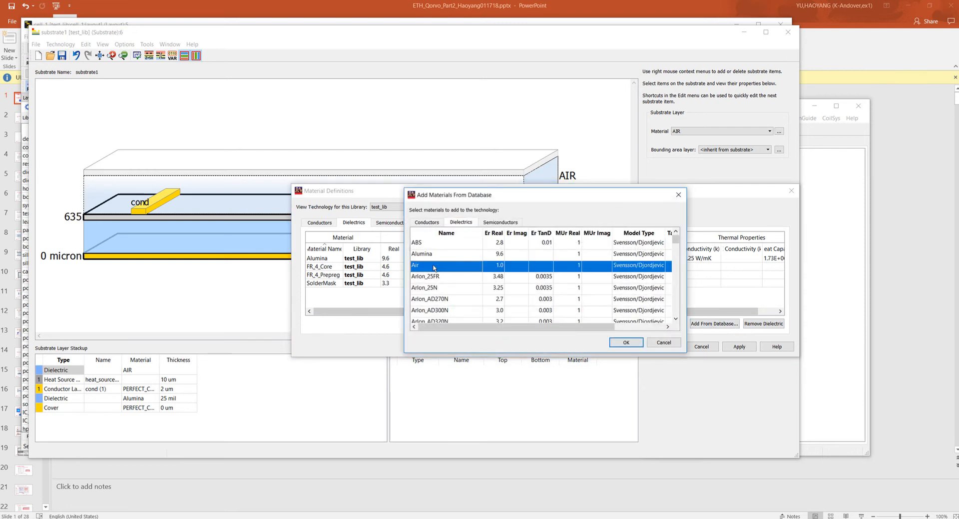
click(625, 343)
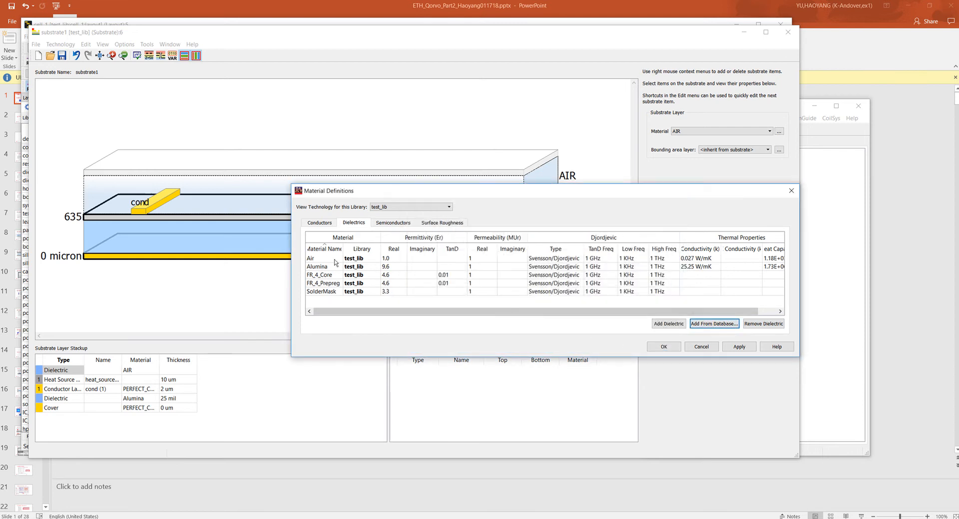
click(664, 346)
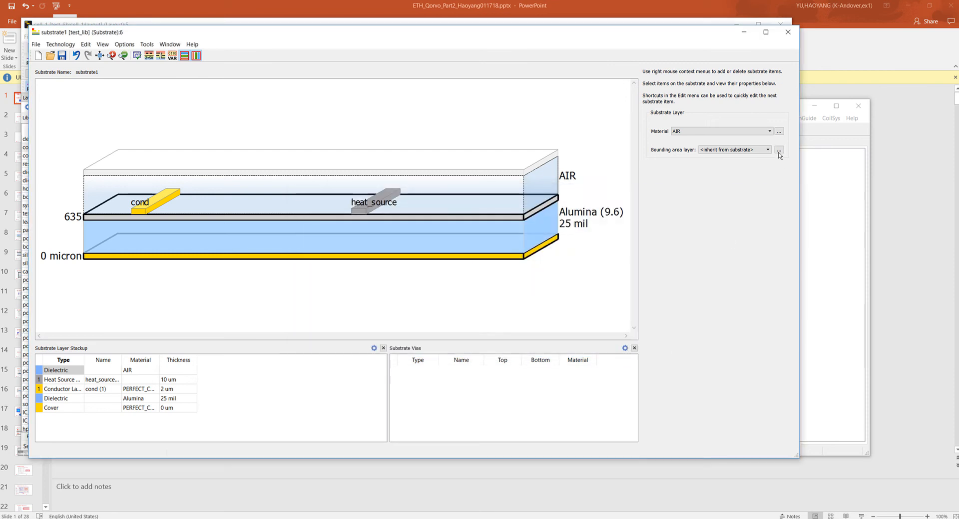
click(770, 131)
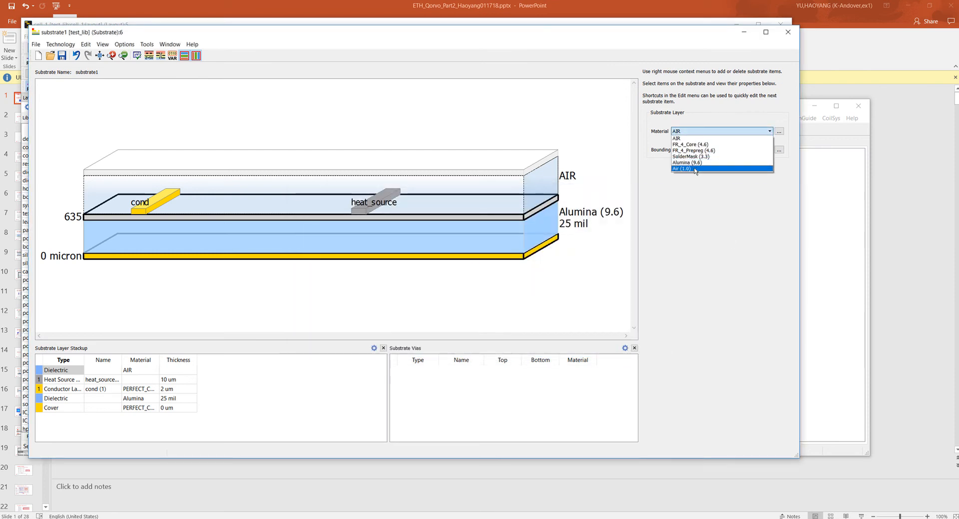
click(694, 168)
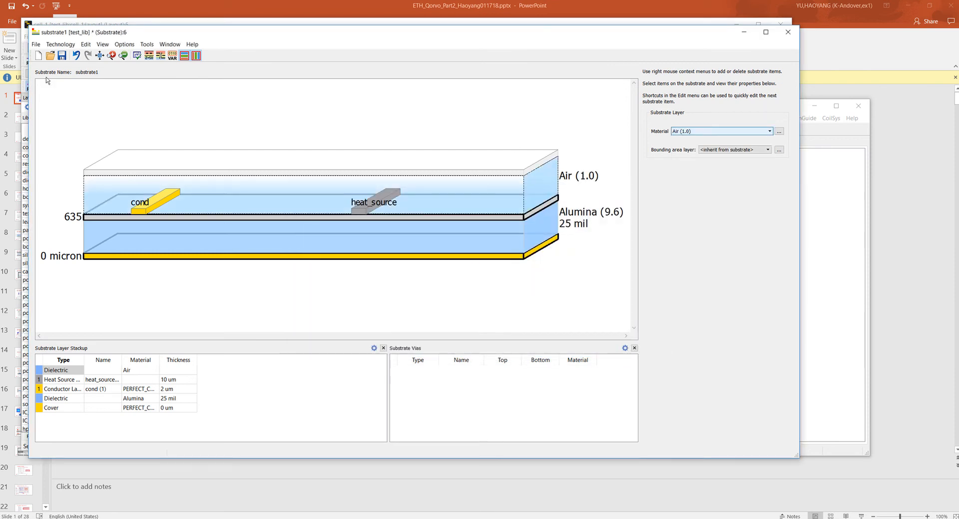
- Save the substrate and export its thermal tech files to the test_lib library
click(63, 56)
click(36, 45)
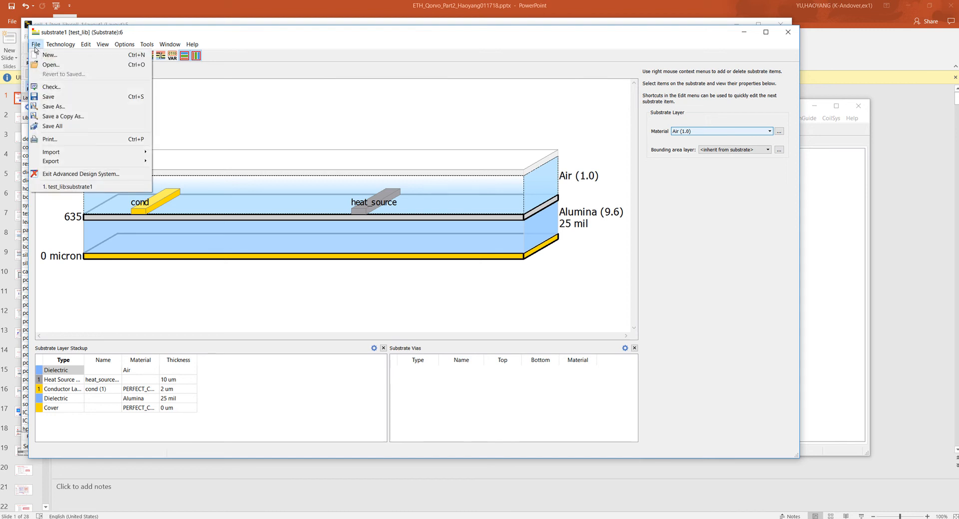
mouse_move(79, 161)
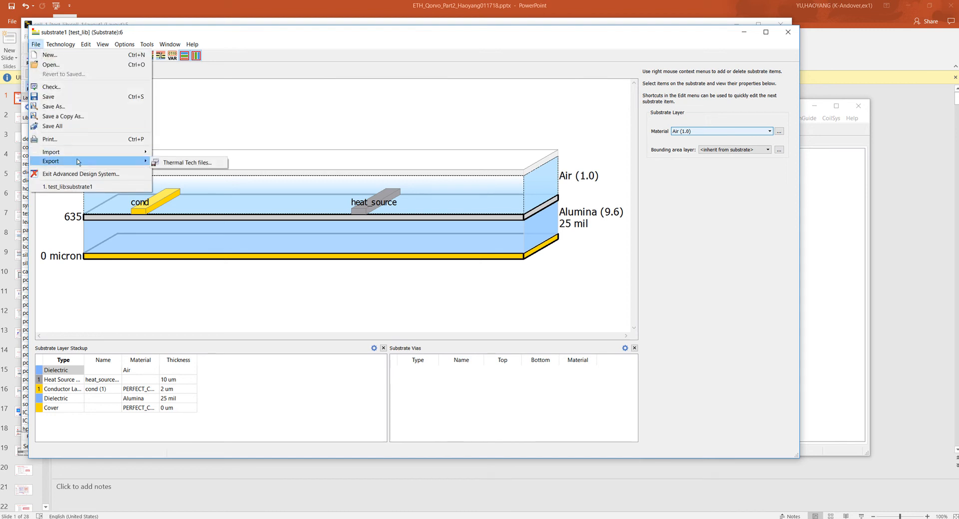
click(198, 165)
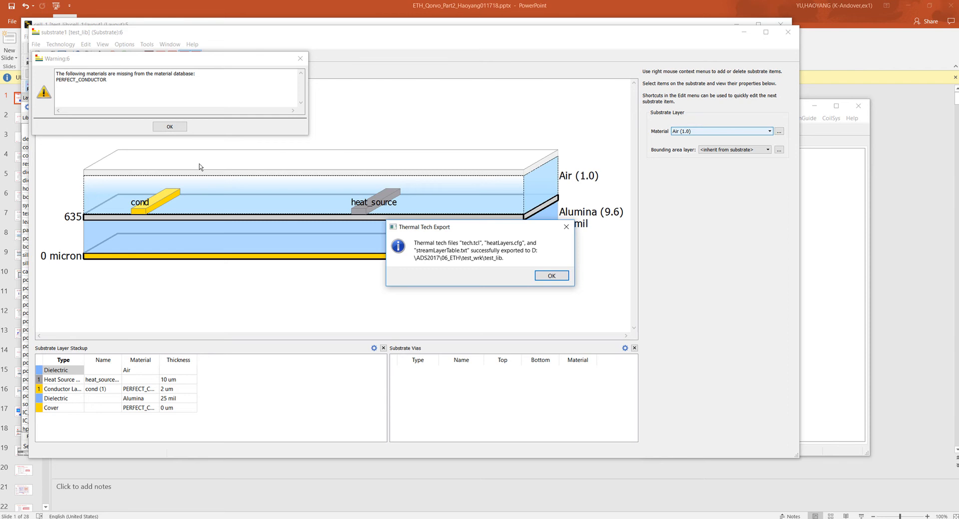
click(541, 274)
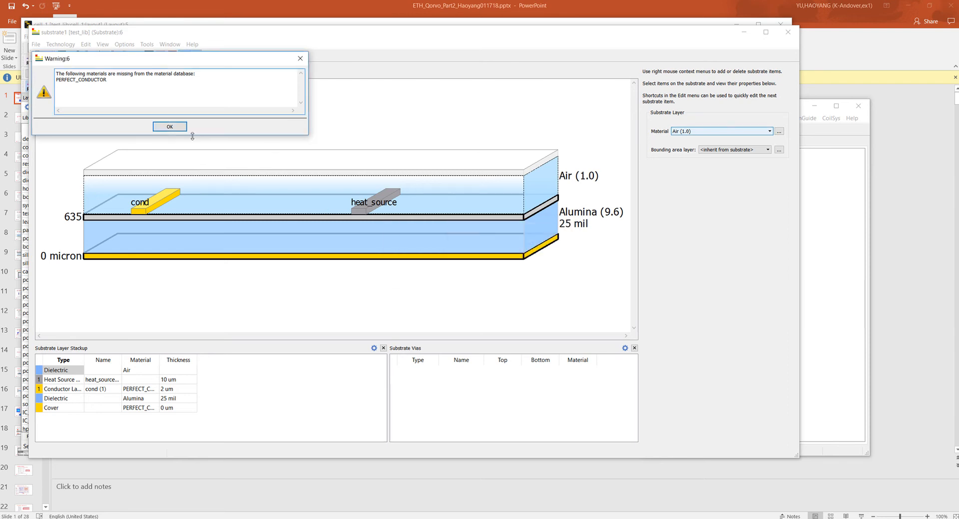
click(171, 128)
- Change the cond conductor layer's material to Copper and check Copper's thermal properties in the material definitions
click(160, 195)
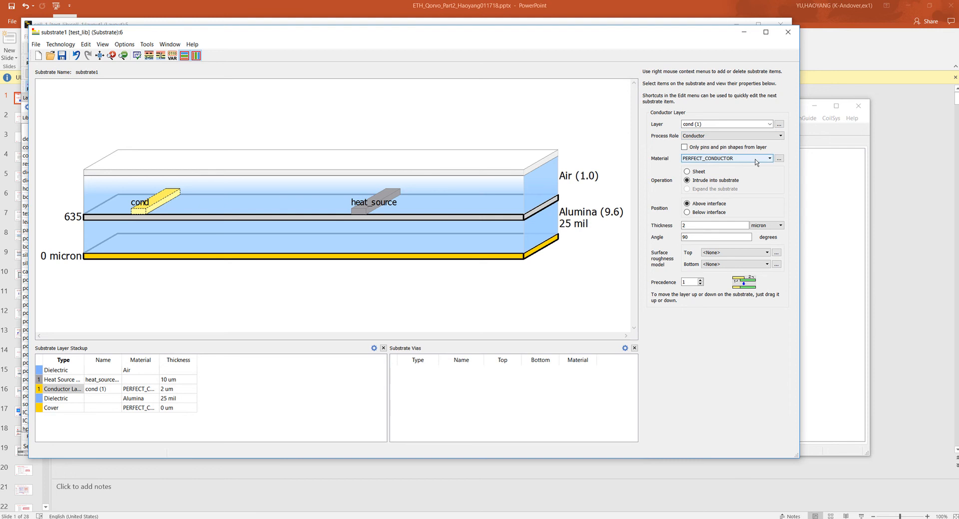
click(758, 161)
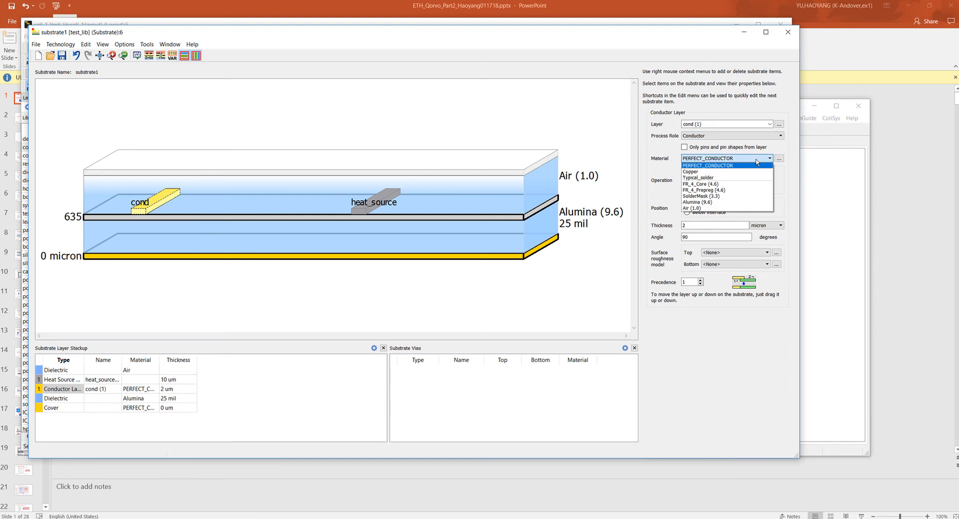
click(721, 172)
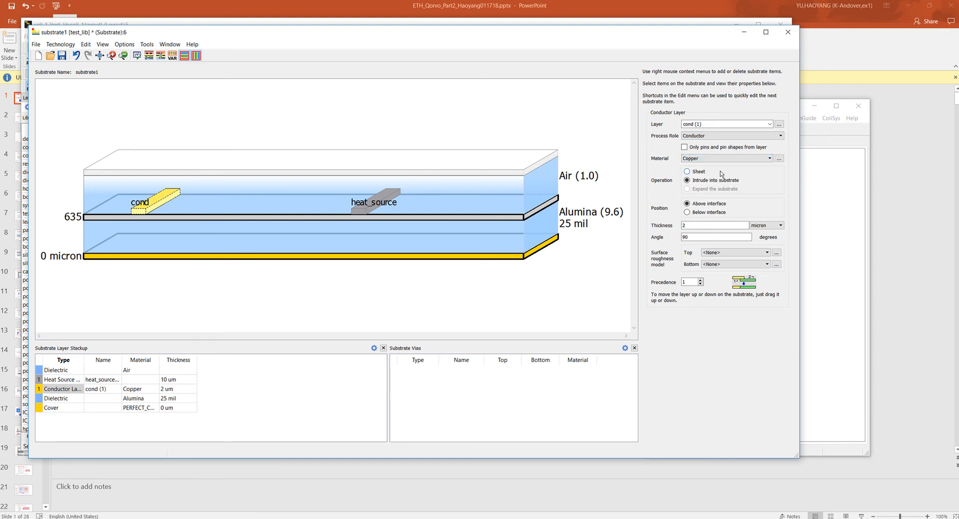
click(779, 158)
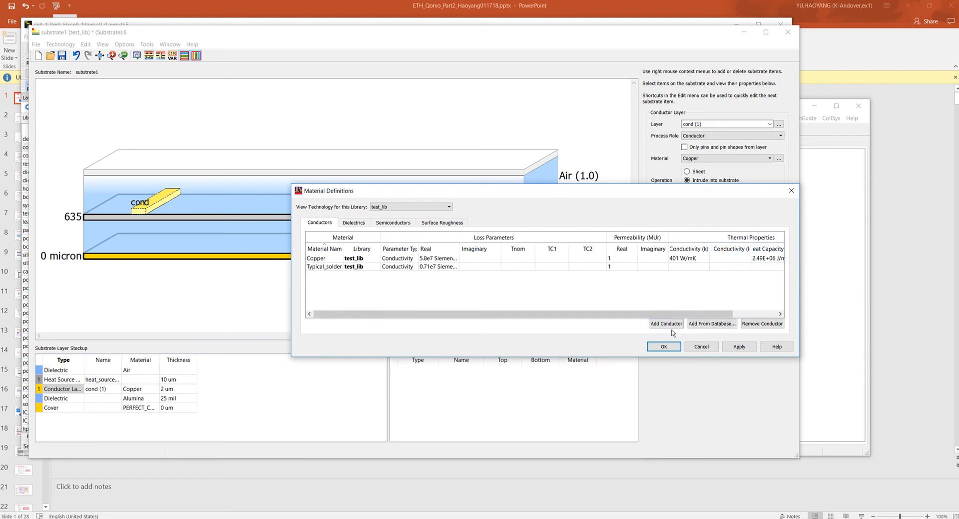
click(664, 346)
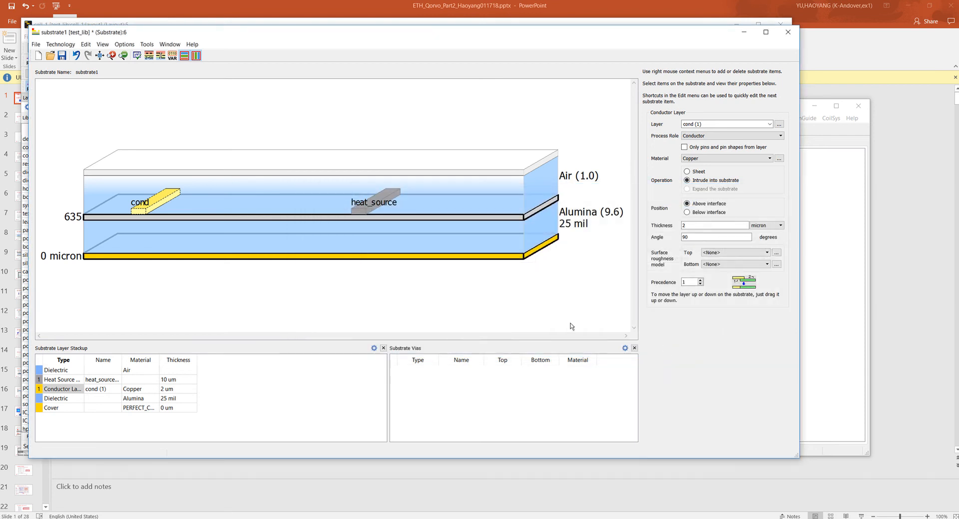
- Export the thermal tech files again with the Copper conductor, then save and close the substrate
click(37, 47)
mouse_move(77, 161)
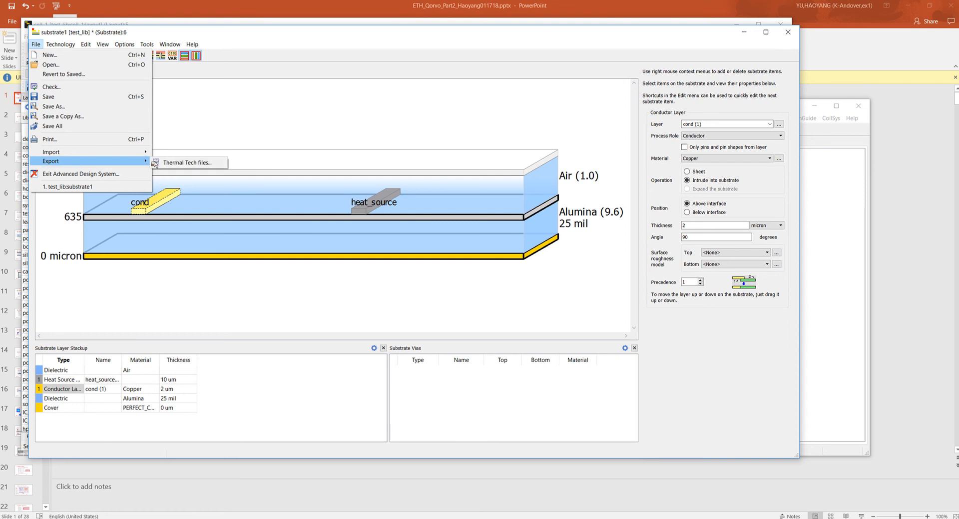
click(181, 164)
click(511, 283)
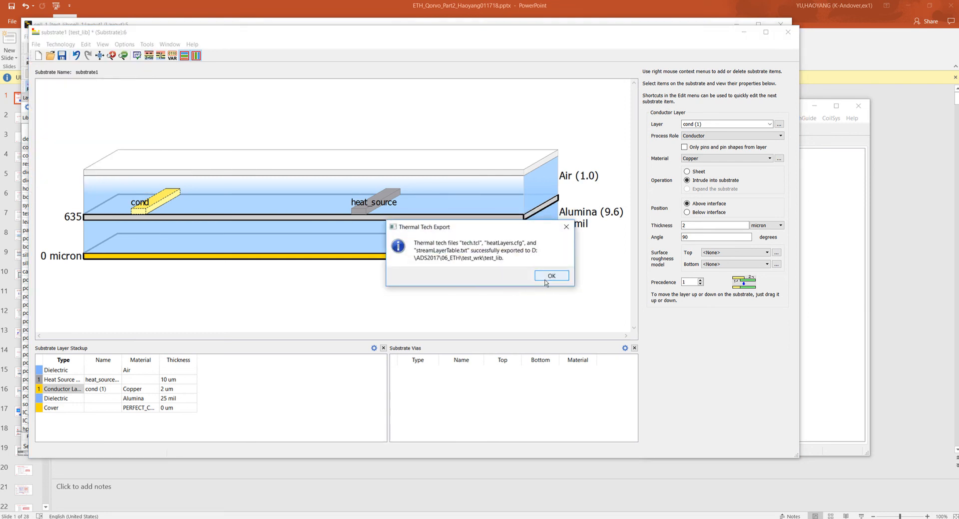
click(547, 281)
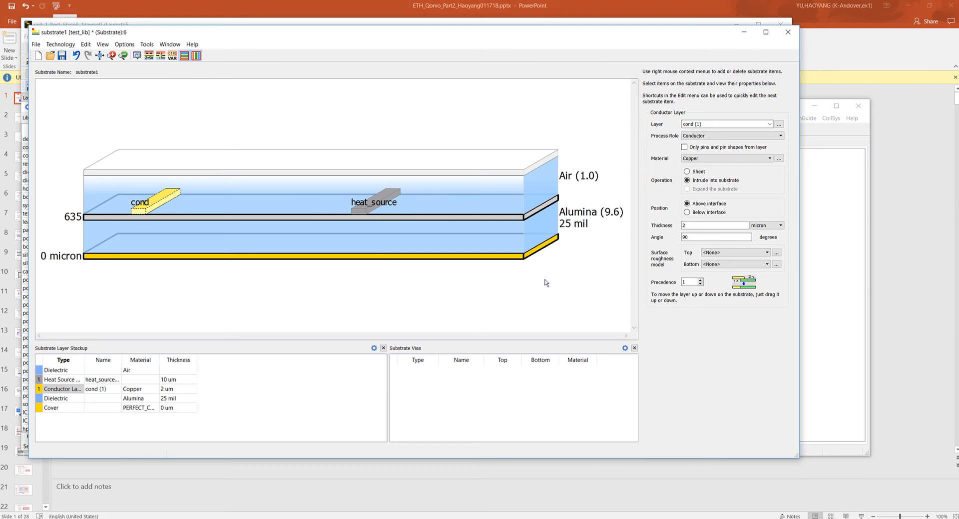
click(62, 56)
click(787, 32)
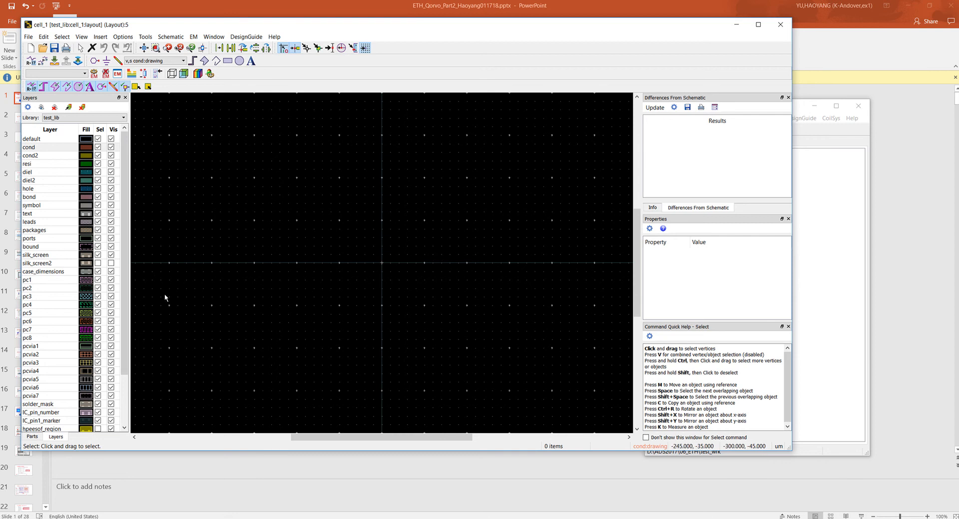
- Draw a rectangle about 265 by 80 um on the heat_source layer in the cell_1 layout, starting at the origin
drag(123, 300, 123, 350)
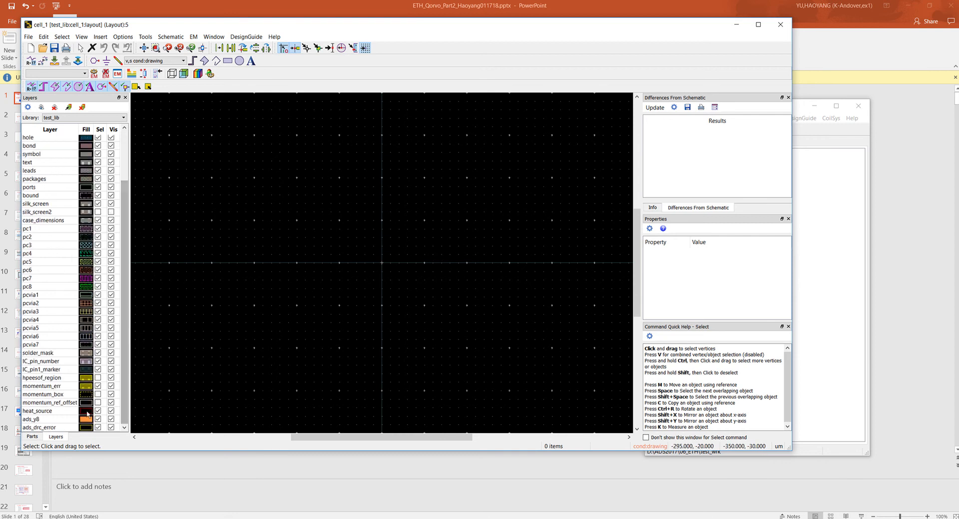
click(38, 410)
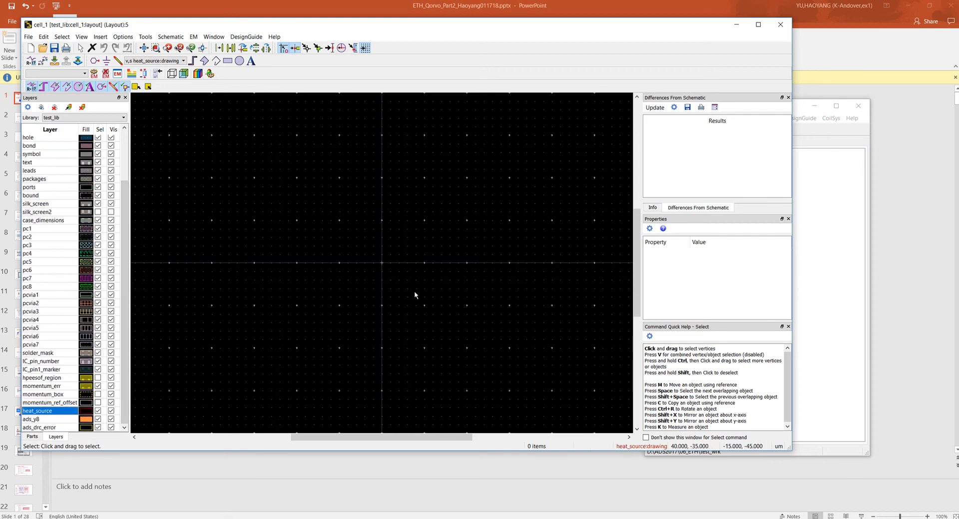
key(r)
click(382, 263)
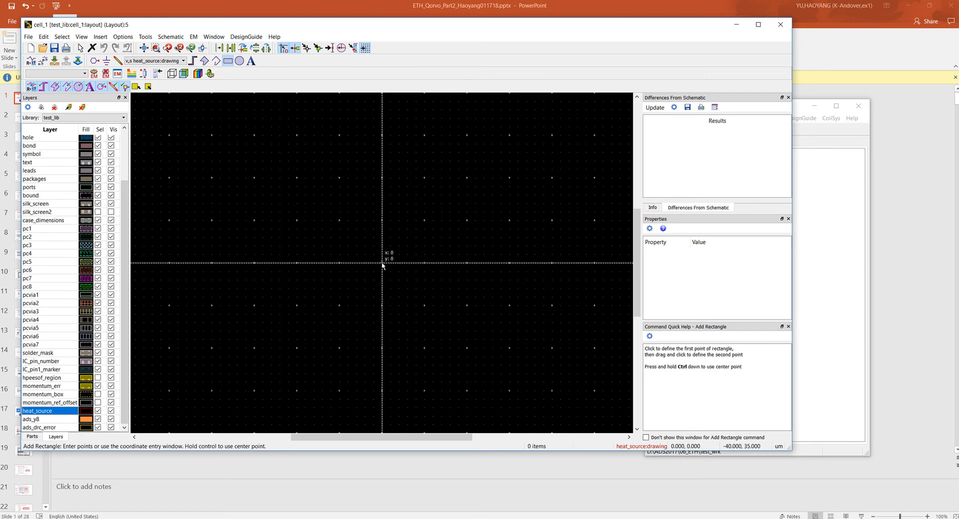
click(607, 330)
key(Escape)
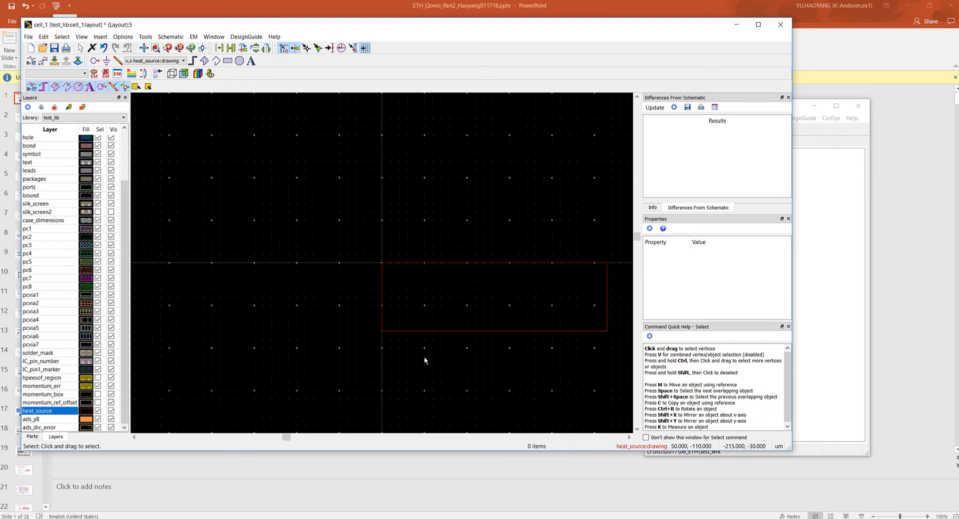
- Label the heat source rectangle with the text R1 on the heat_source layer and close the layout
click(98, 37)
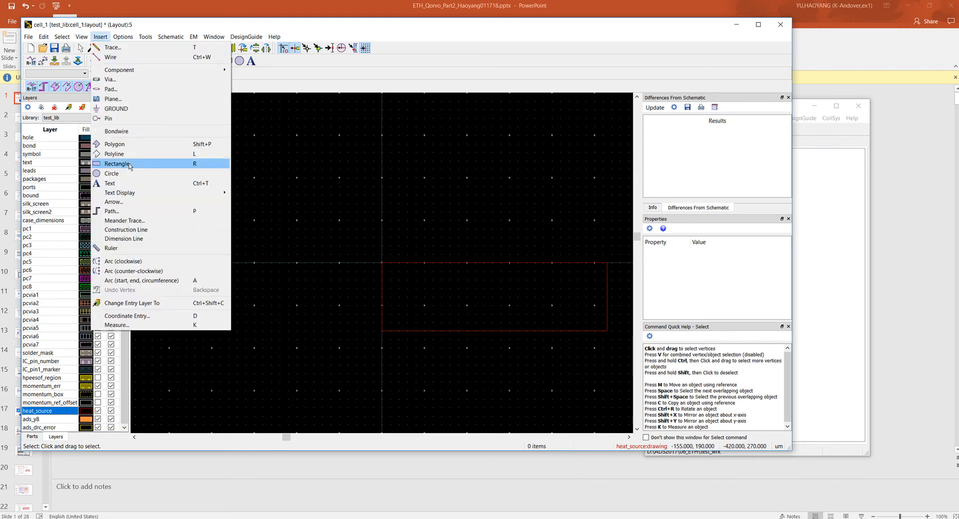
click(110, 183)
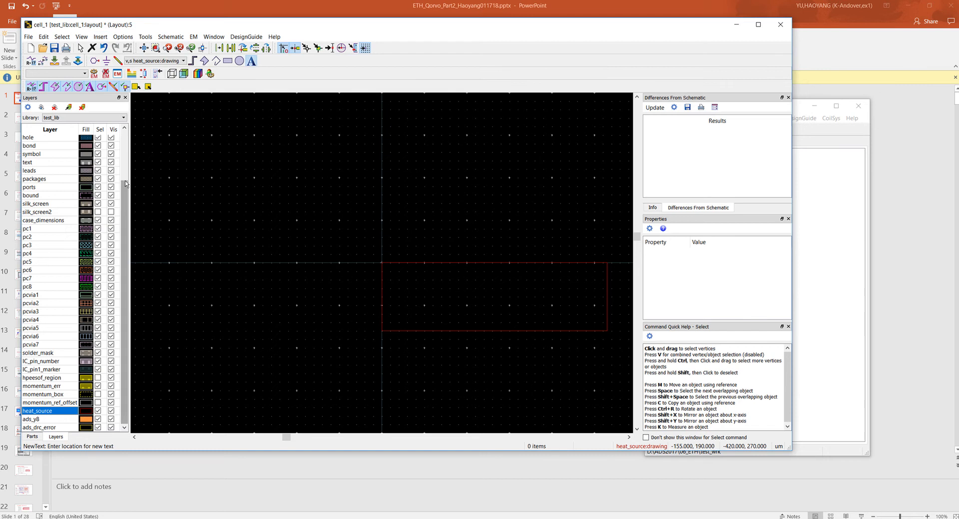
click(446, 304)
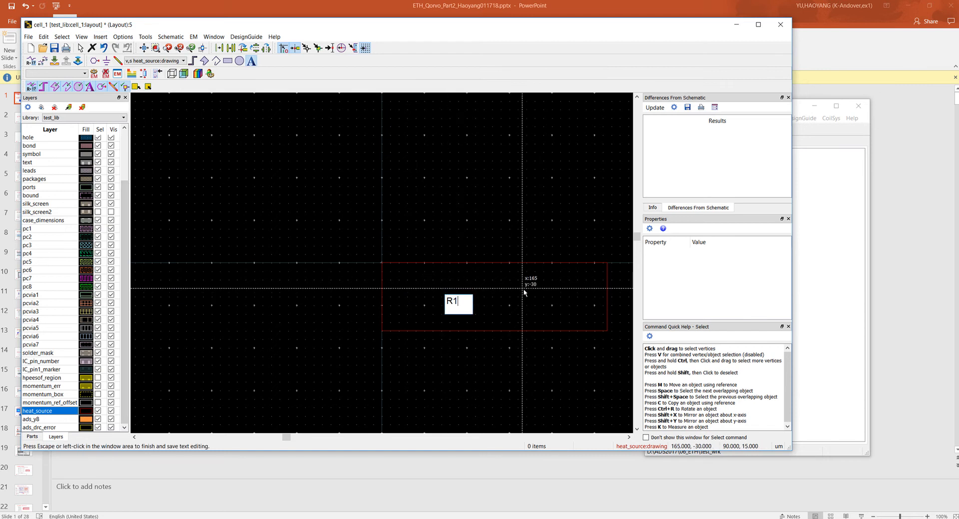
click(524, 292)
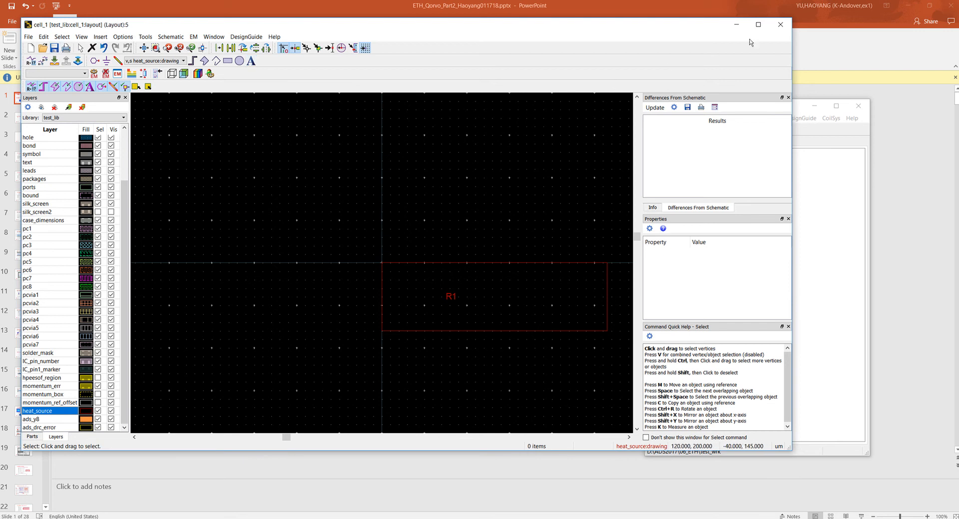
click(780, 25)
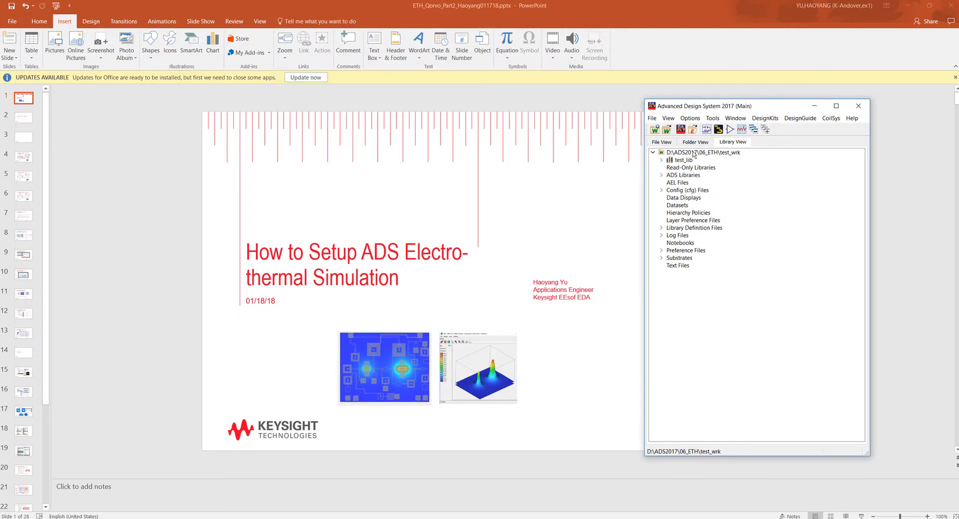
right_click(683, 161)
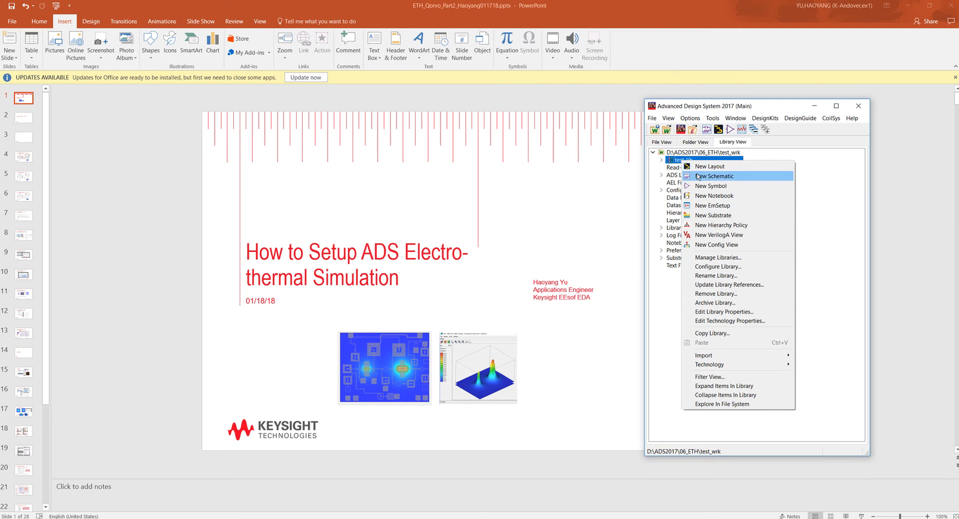
click(698, 177)
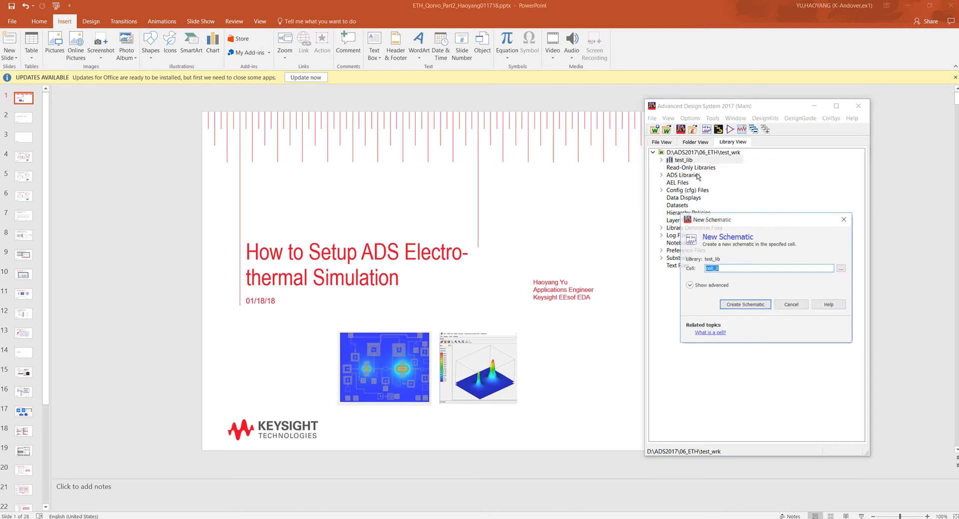
click(792, 304)
- Create a new schematic view for the existing cell_1 in test_lib
click(662, 160)
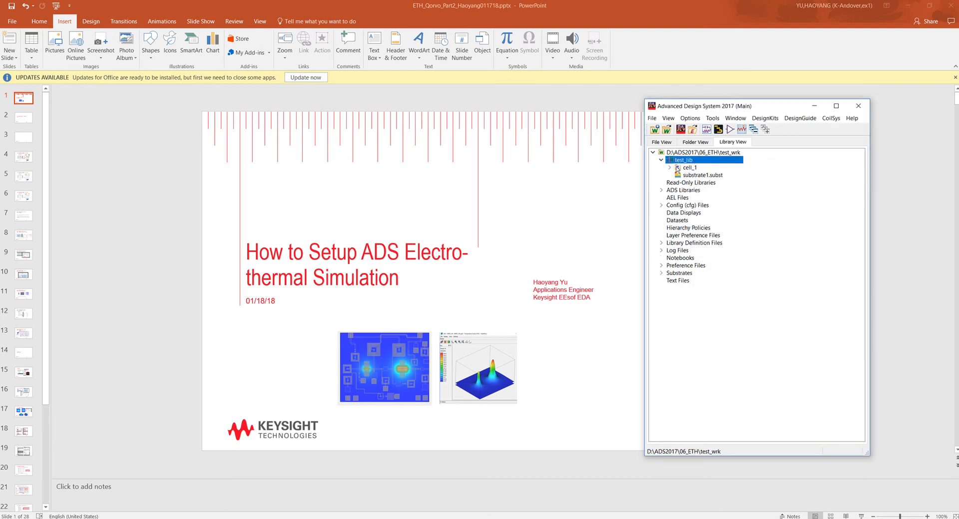
click(679, 169)
click(669, 168)
click(689, 167)
right_click(695, 168)
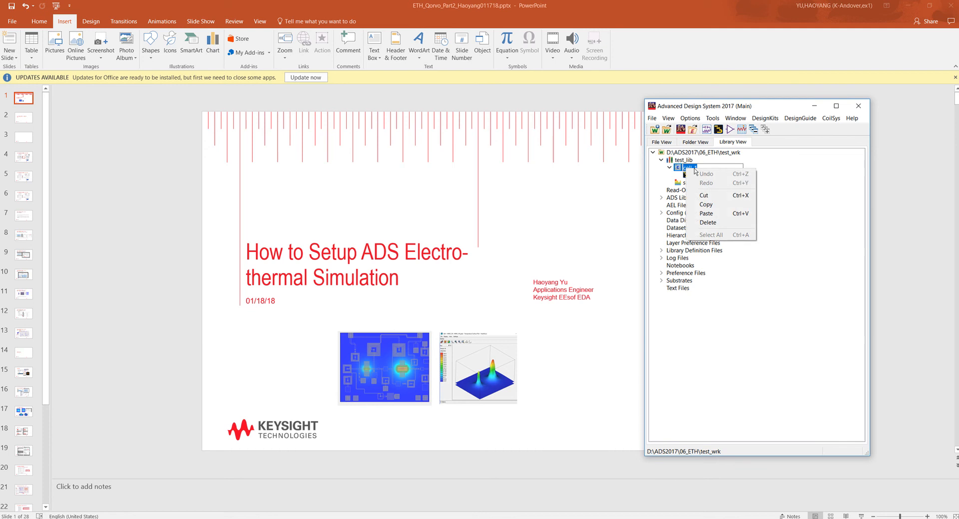
key(Escape)
right_click(683, 171)
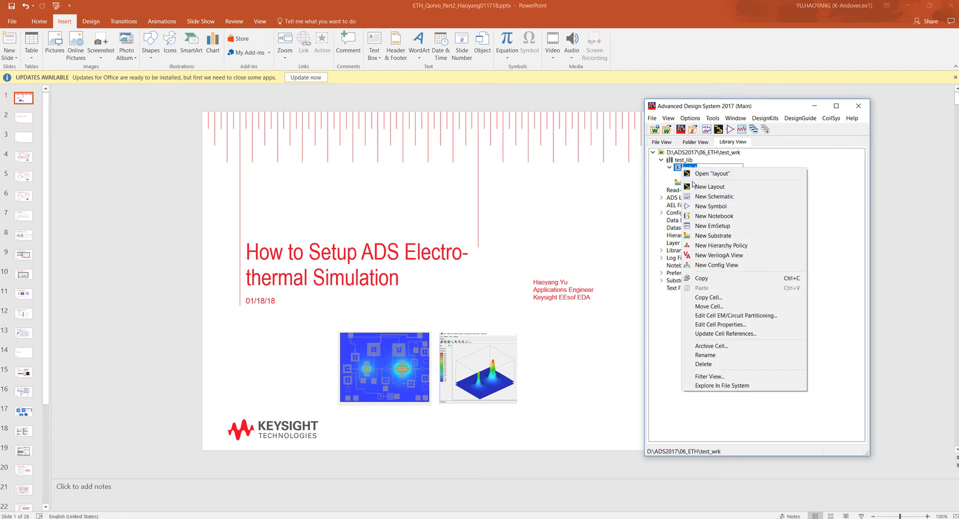
click(704, 196)
click(741, 306)
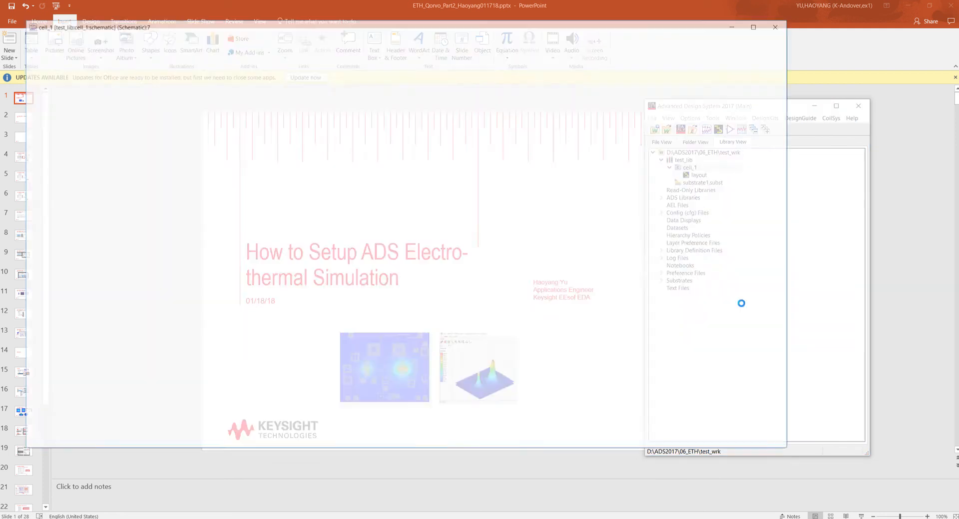
- Search the parts for "res" and place one R resistor in the cell_1 schematic
click(67, 97)
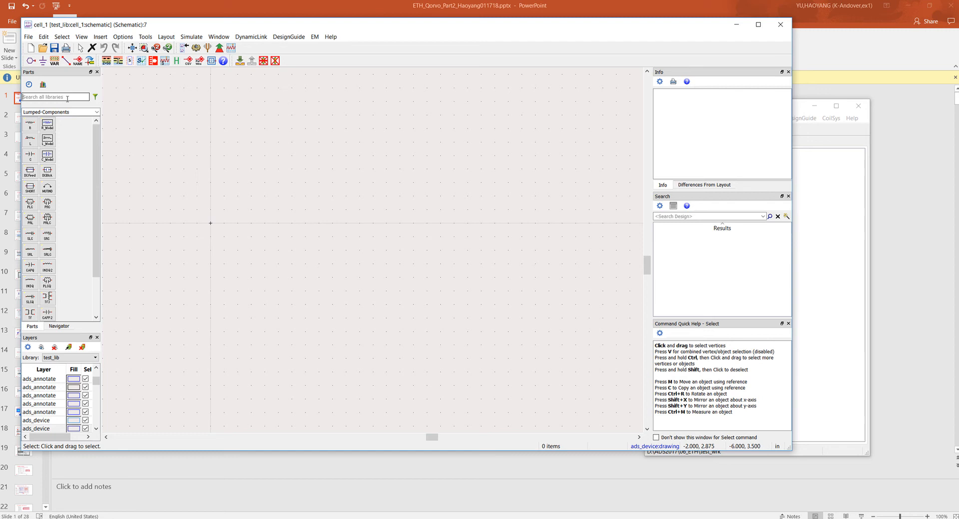
text(res)
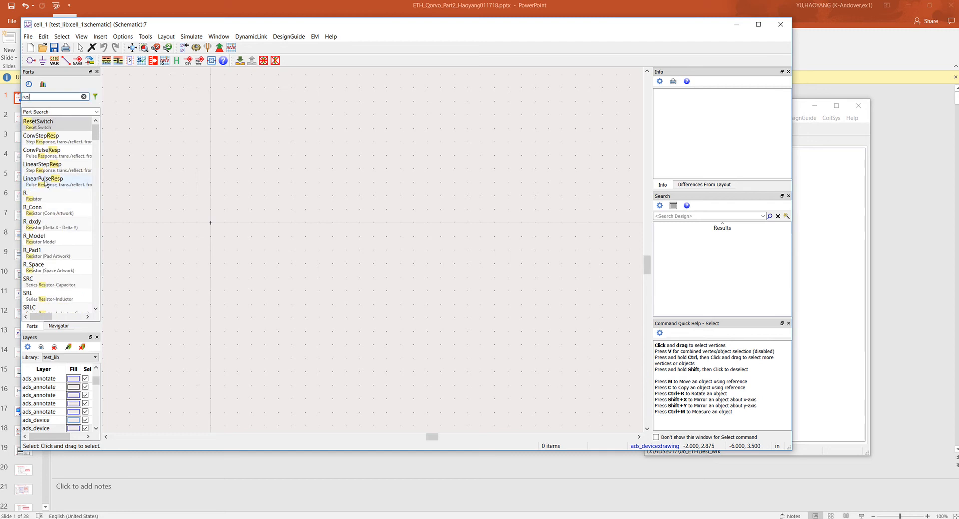
click(30, 195)
click(285, 224)
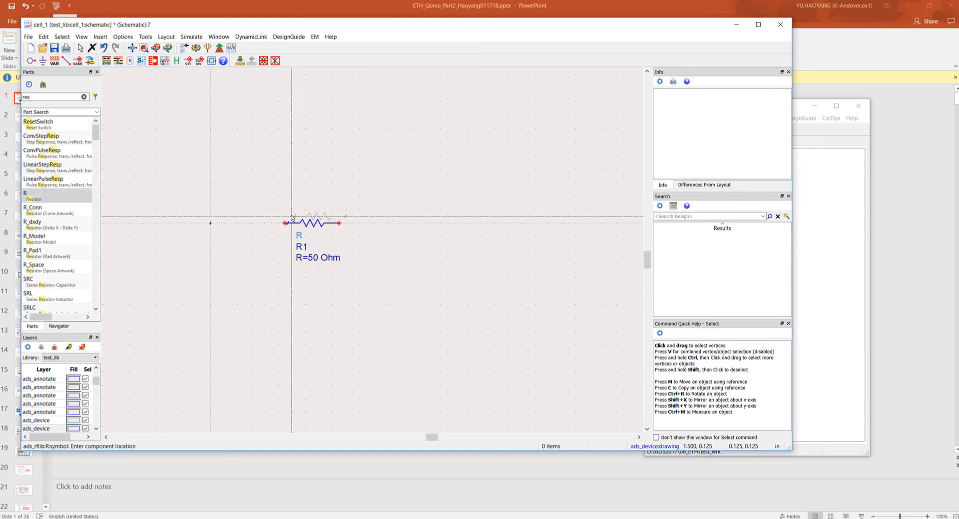
key(Escape)
- Attach pins P1 and P2 to the two ends of resistor R1
click(31, 61)
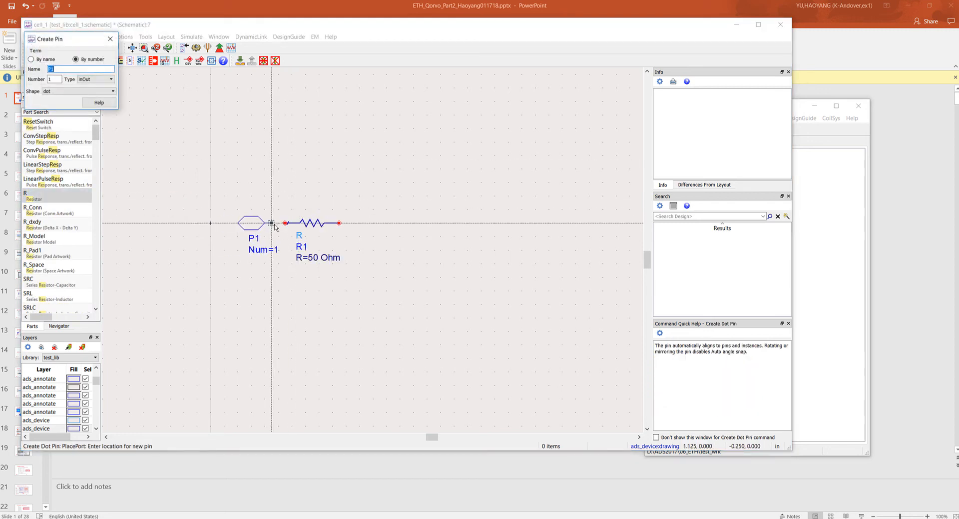
click(285, 224)
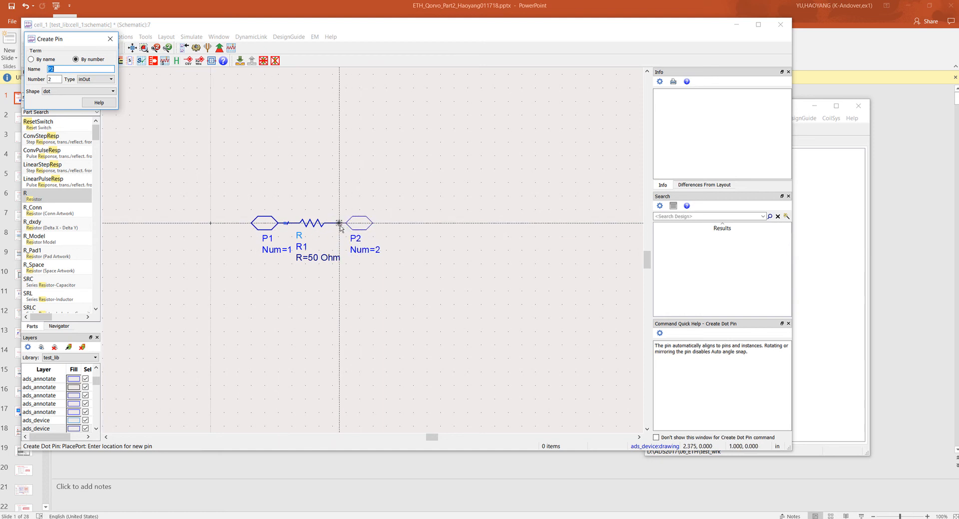
click(339, 225)
key(Escape)
- Set resistor R1 to 1 kOhm with a TC1 of 0.01, and save and close the cell_1 schematic
double_click(315, 224)
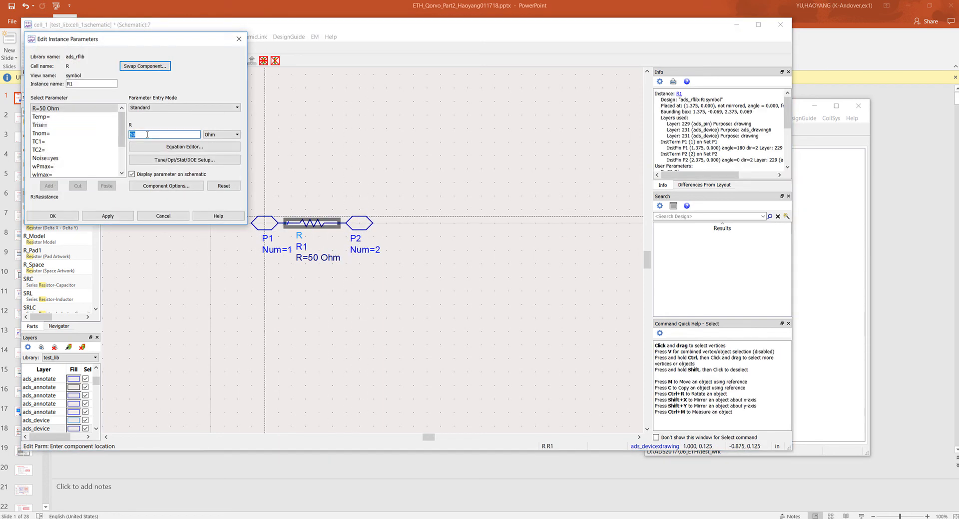
click(221, 134)
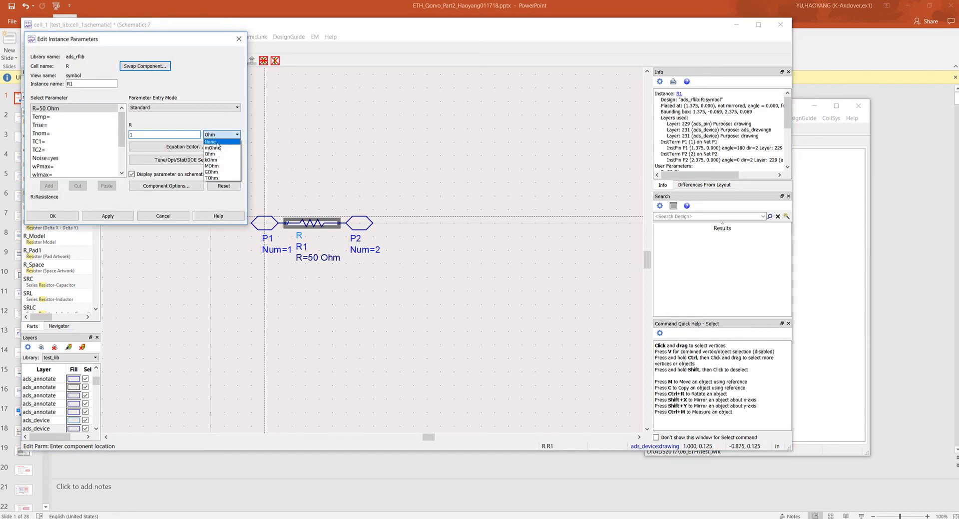
click(213, 150)
click(55, 125)
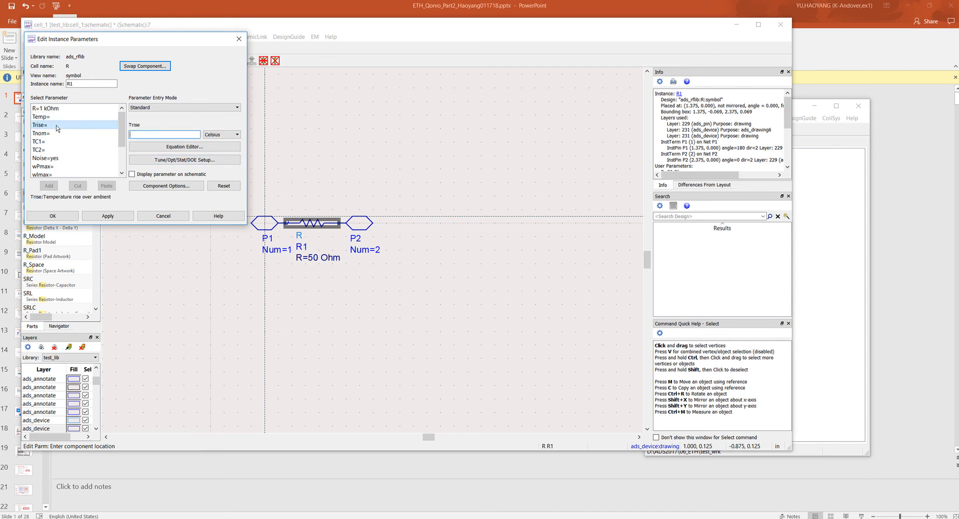
click(75, 143)
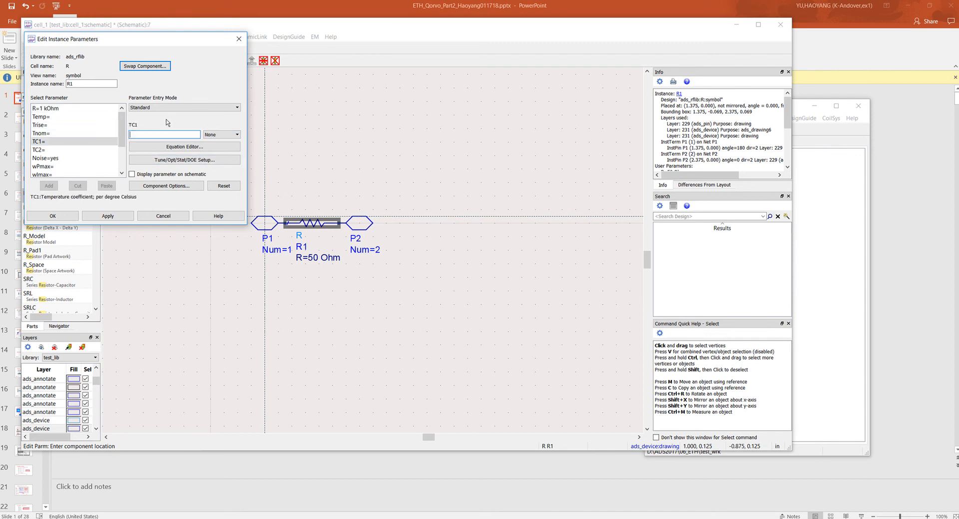
text(0.01)
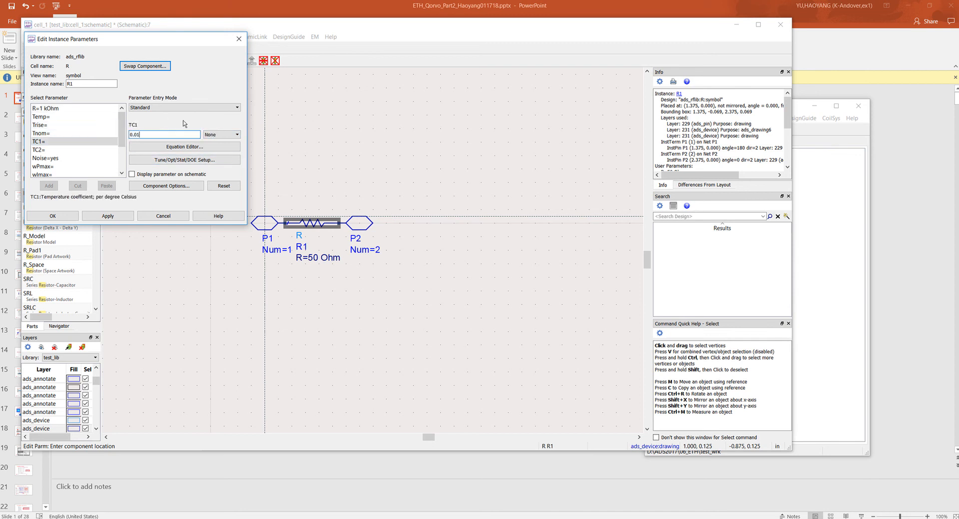
click(52, 215)
click(55, 49)
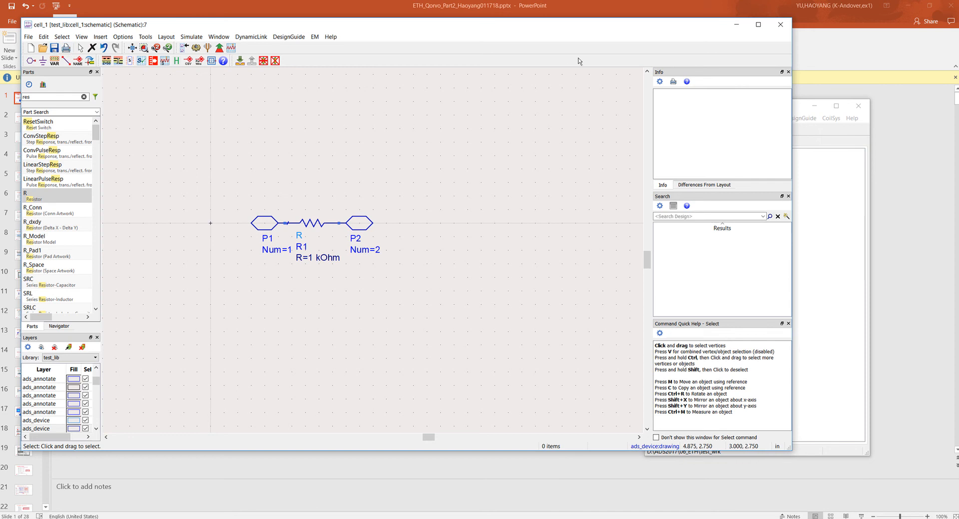
click(780, 27)
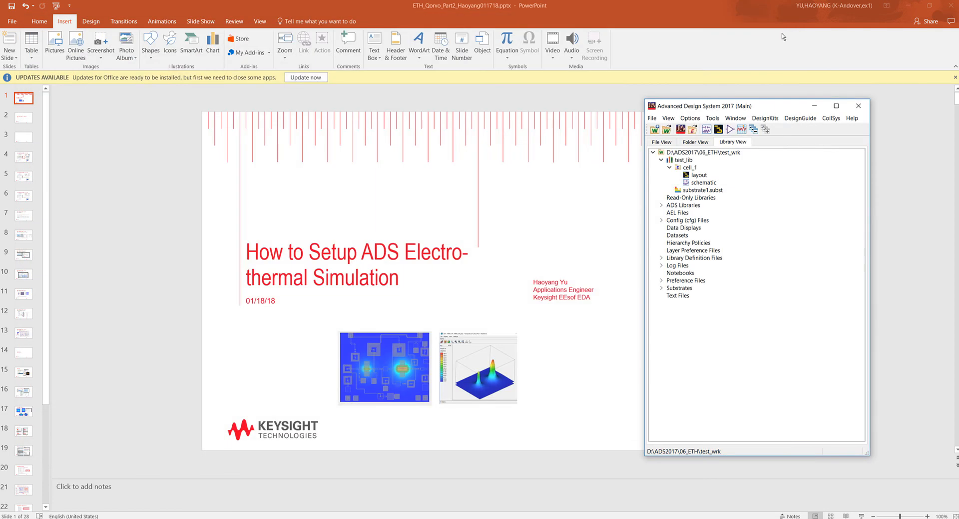
- Create a new schematic in test_lib for the cell named cell_2
right_click(691, 159)
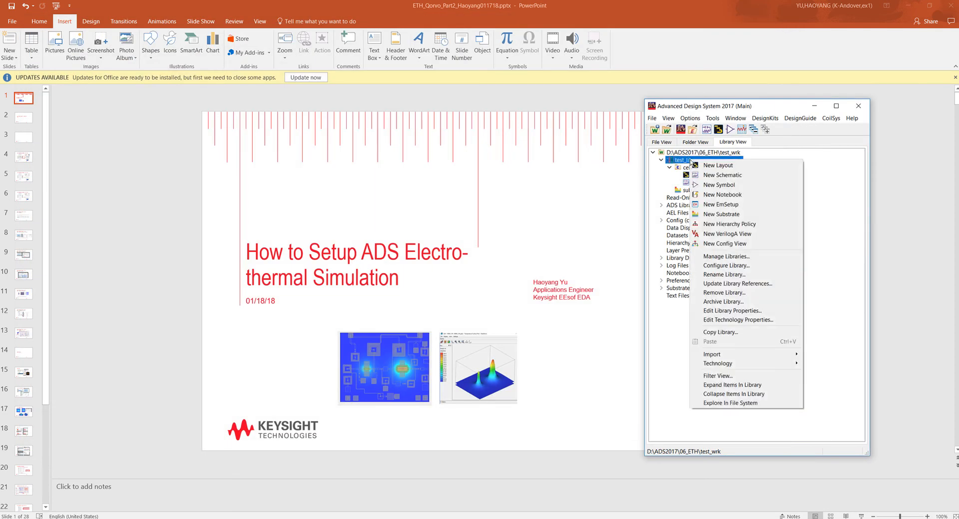
click(710, 176)
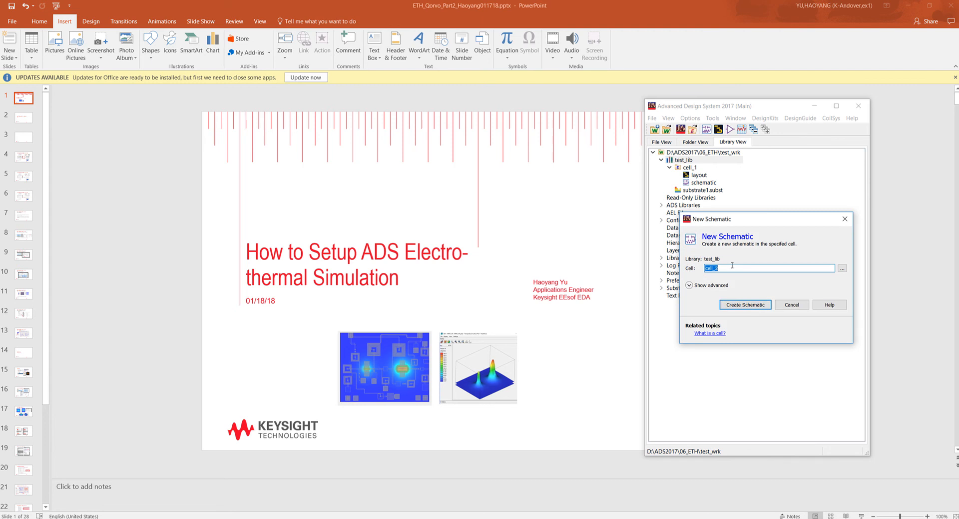
click(739, 306)
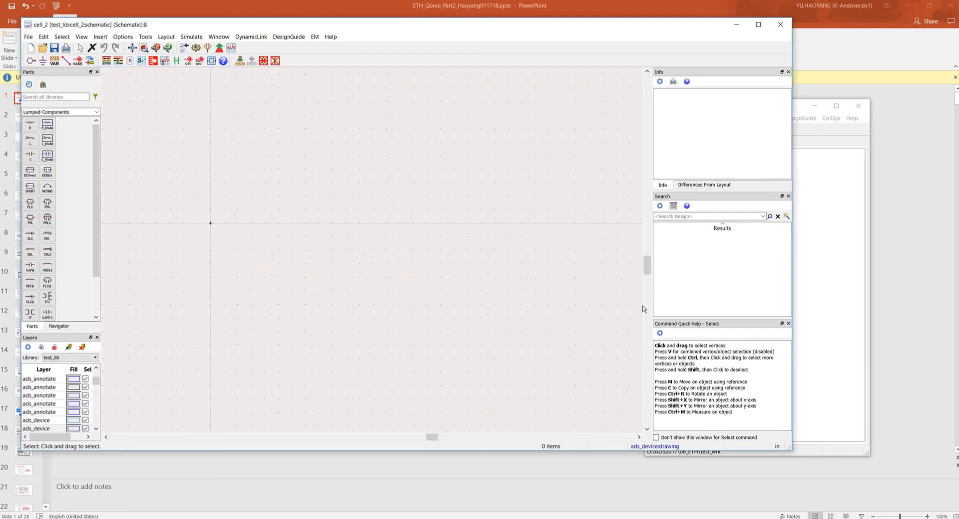
- Place one cell_1 instance in the cell_2 schematic, generating its missing symbol with the default dual settings
drag(799, 113, 880, 113)
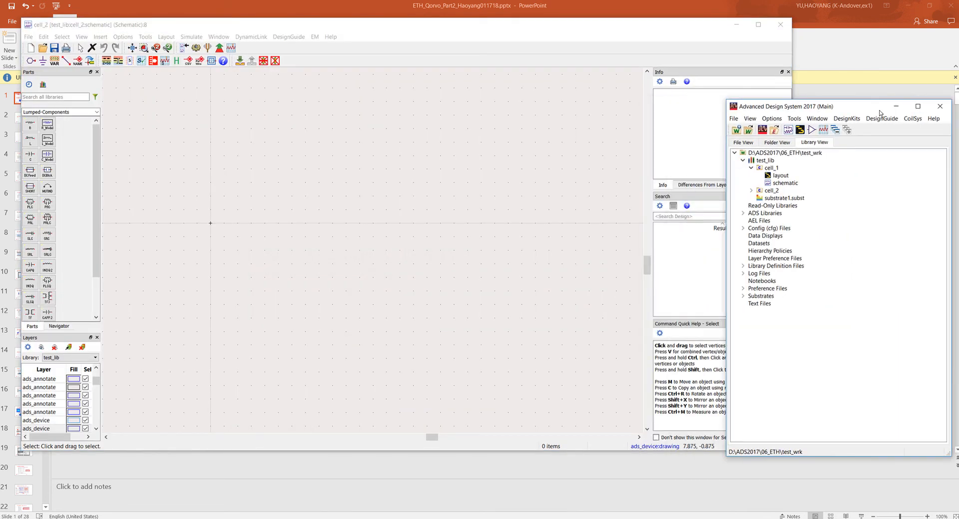
drag(792, 186, 422, 216)
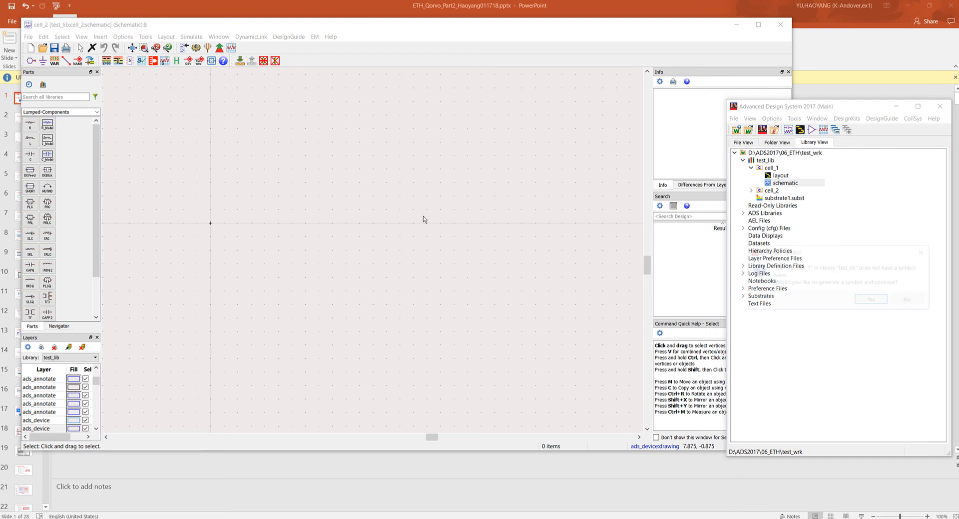
click(870, 300)
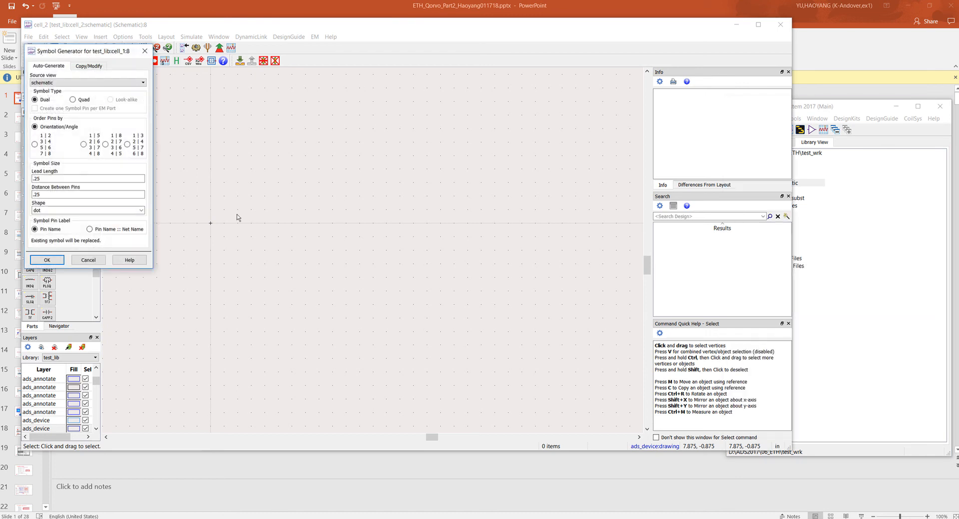
click(48, 260)
click(278, 224)
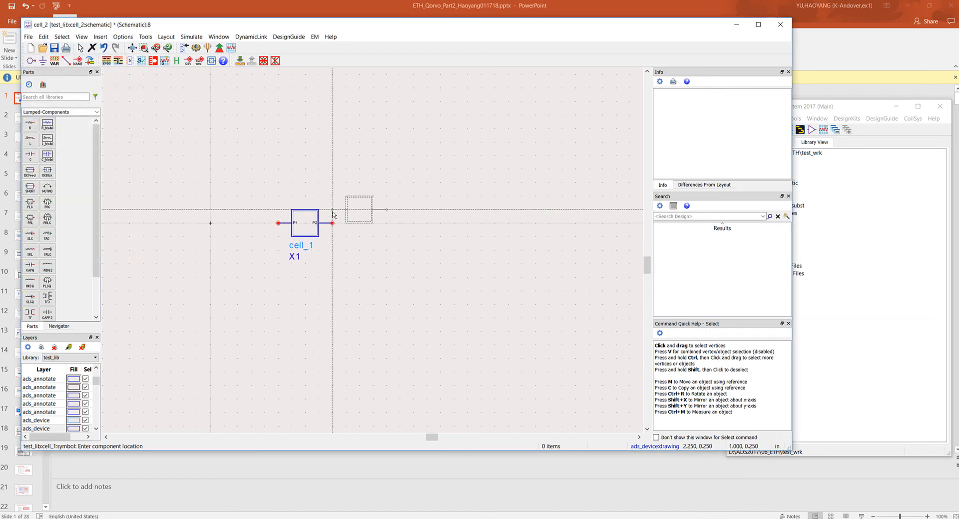
key(Escape)
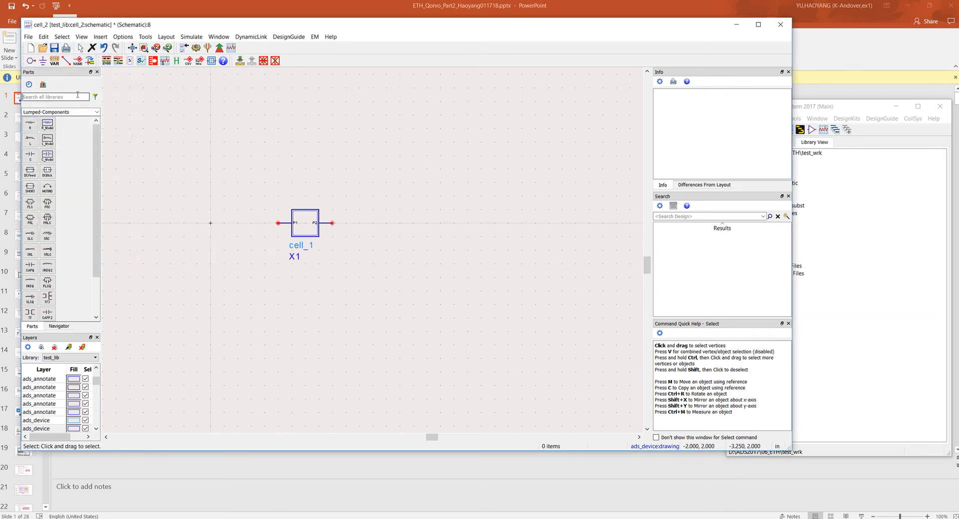
- Search the parts for V_DC and place one DC voltage source beside the P1 end of the cell_1 instance
text(V_DC)
key(Return)
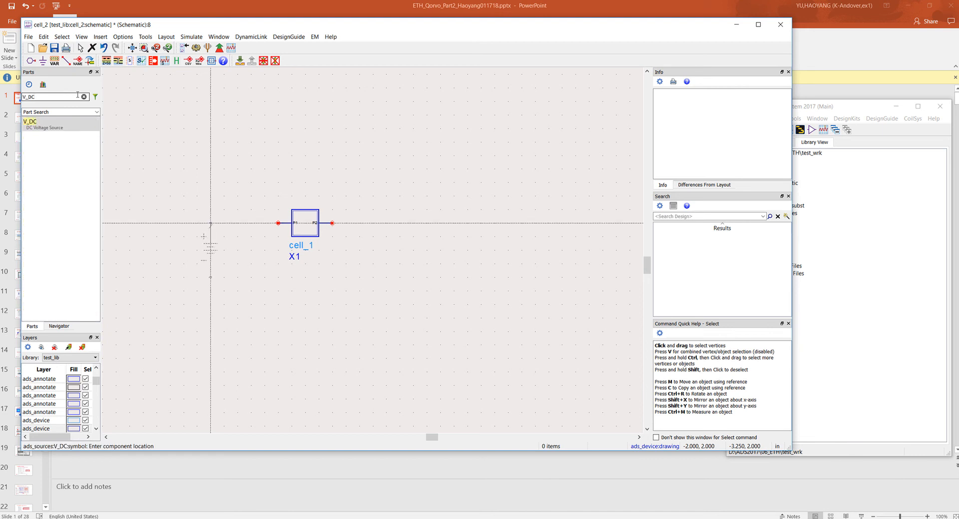
click(211, 230)
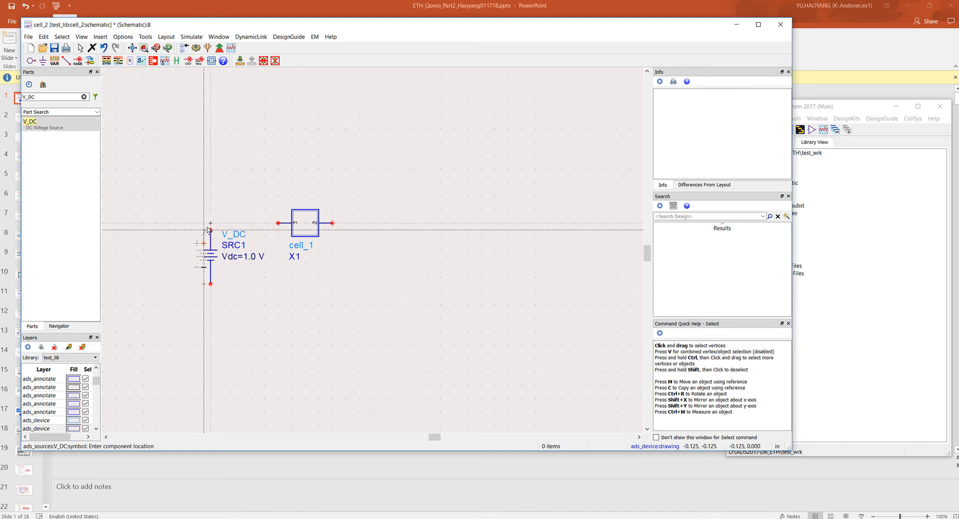
- Wire the voltage source's positive end to P1 and negative end to P2, and ground the negative end
key(ctrl+w)
click(211, 230)
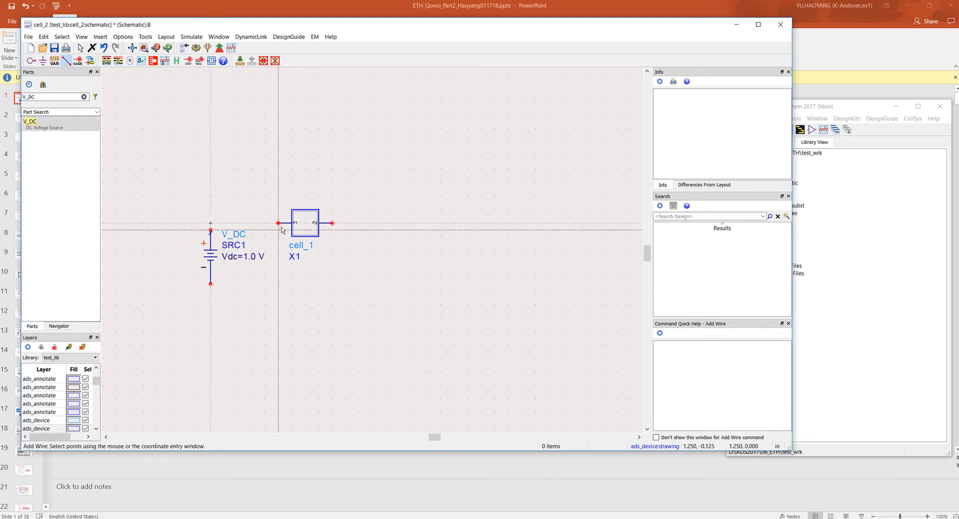
click(279, 223)
click(332, 223)
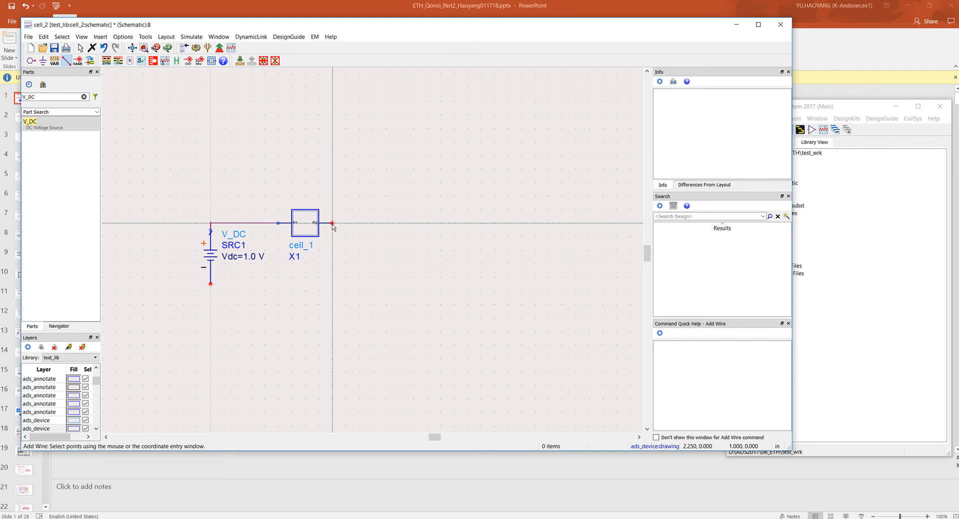
click(211, 283)
key(Escape)
click(43, 61)
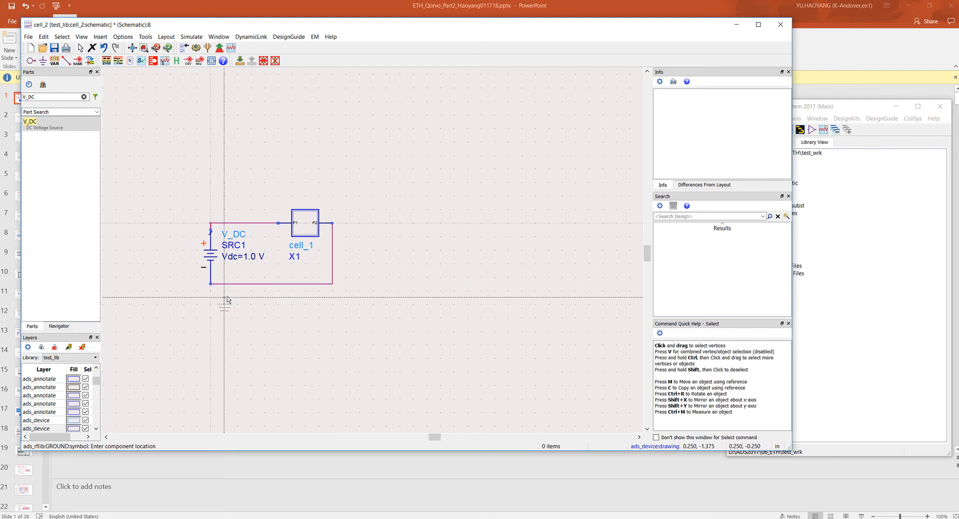
click(210, 284)
key(Escape)
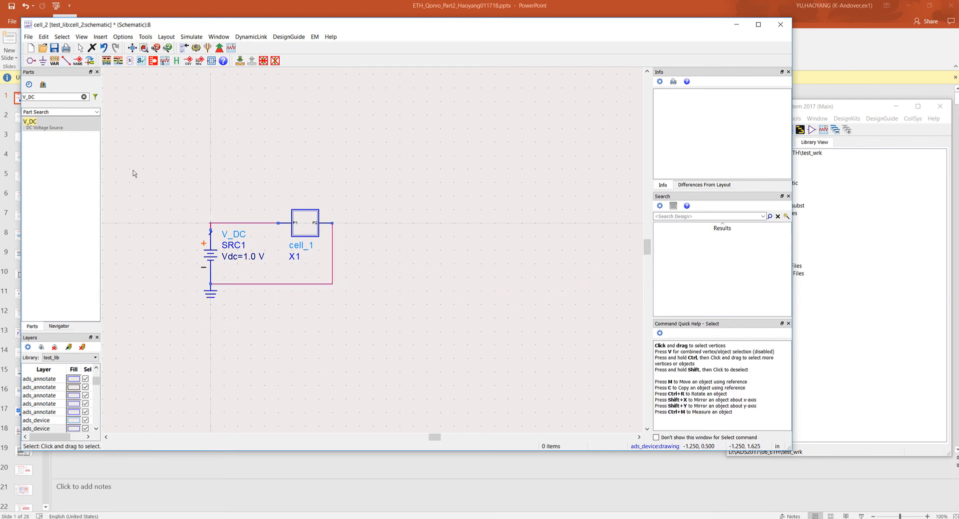
- Search the parts for DC and place a DC simulation controller beside the circuit
double_click(60, 97)
text(DC)
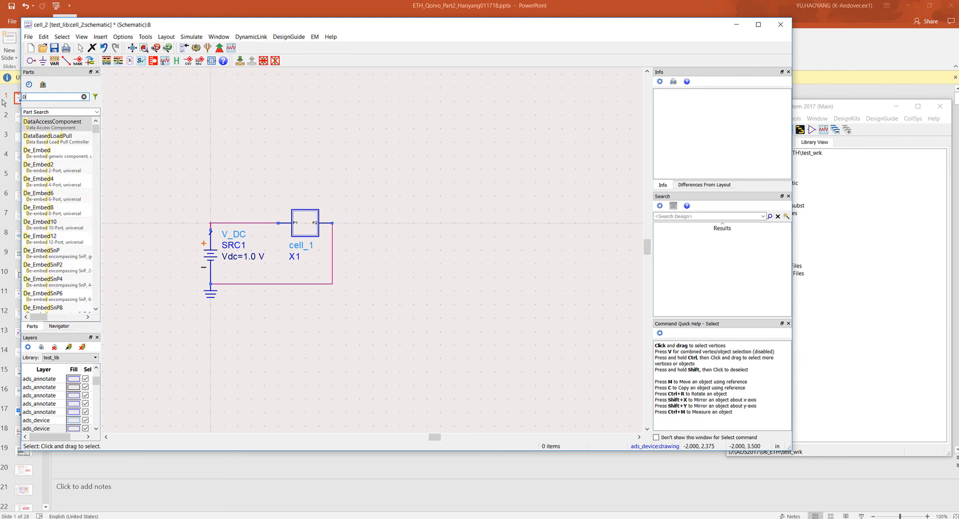
key(Return)
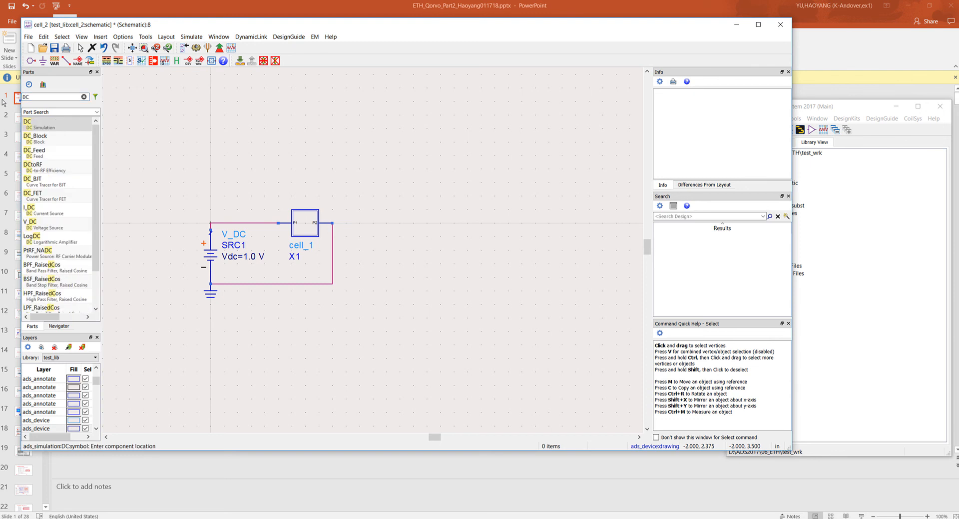
click(419, 223)
- Search the parts for "elect" and place an Electrothermal controller below the DC controller
double_click(27, 96)
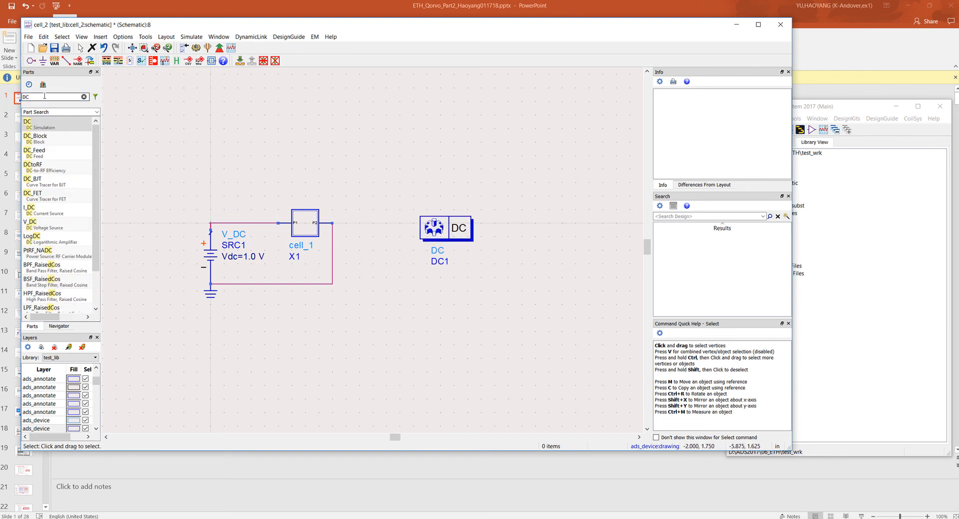
text(elect)
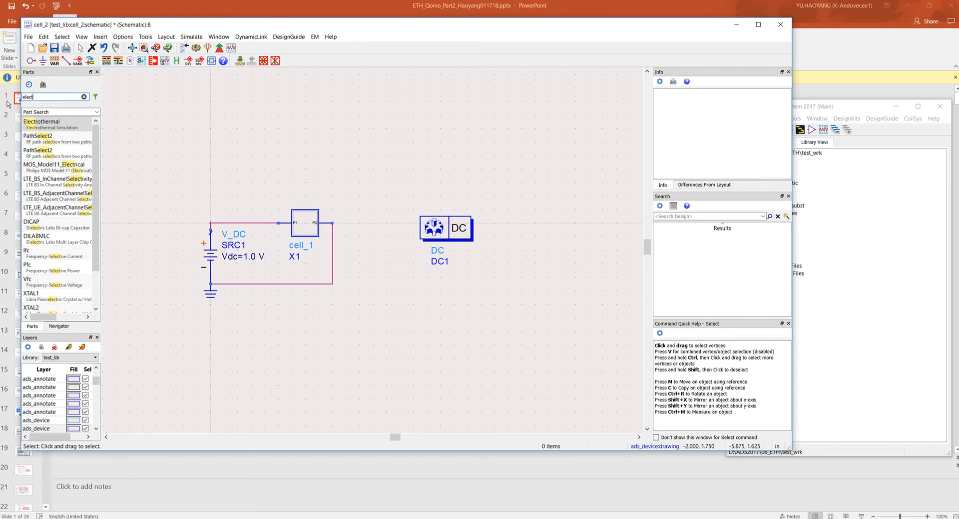
click(42, 122)
click(418, 298)
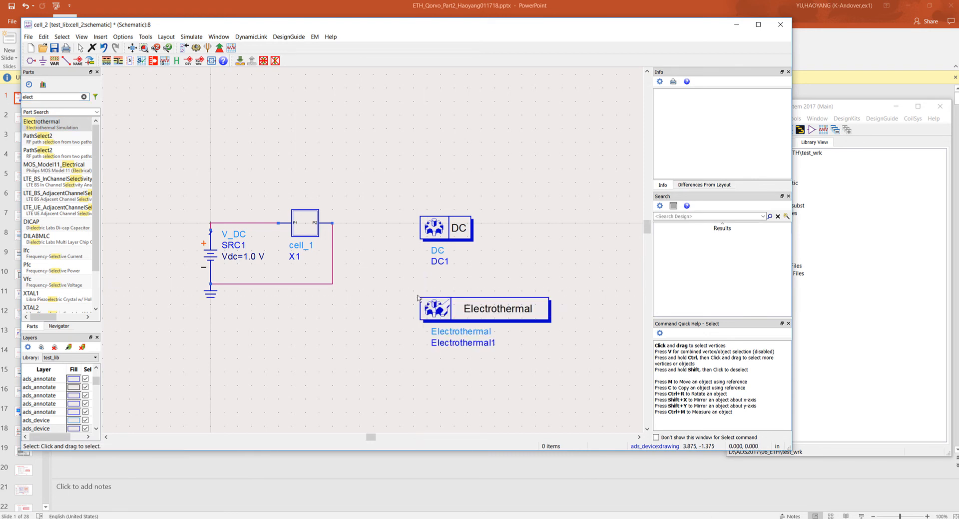
- Assign tech.tcl from test_lib as the thermal technology file of the Electrothermal controller
double_click(476, 313)
click(152, 156)
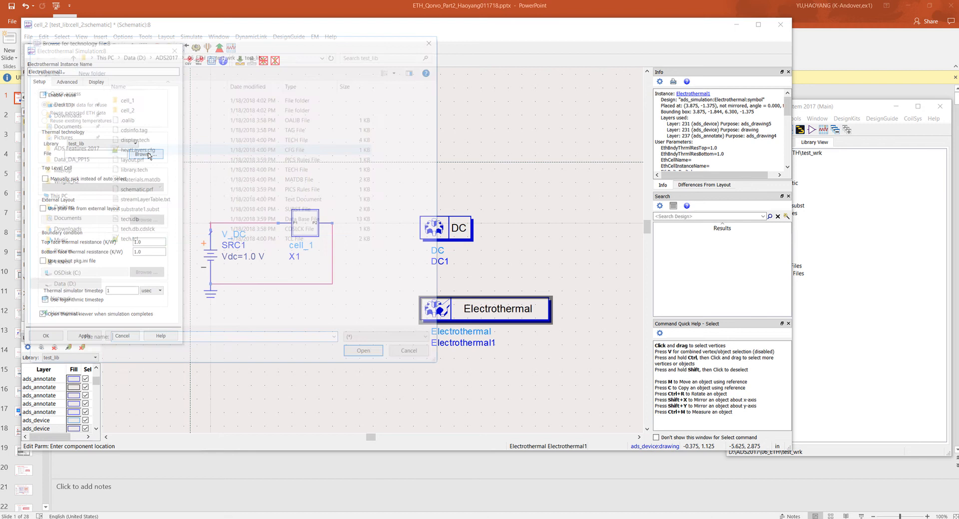
click(126, 240)
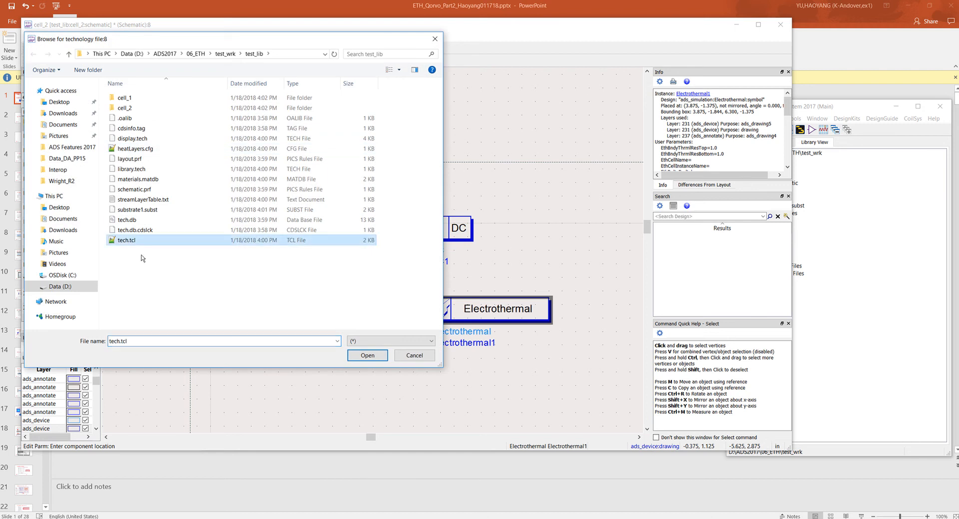
click(367, 355)
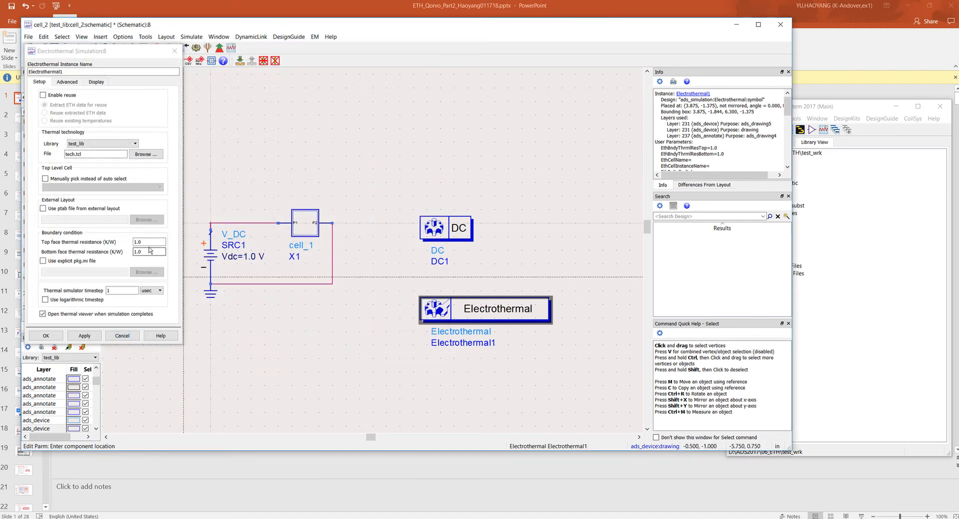
- Set the top face thermal resistance to 1 and the bottom face to 1e-3 K/W, and apply the settings
drag(158, 241, 109, 244)
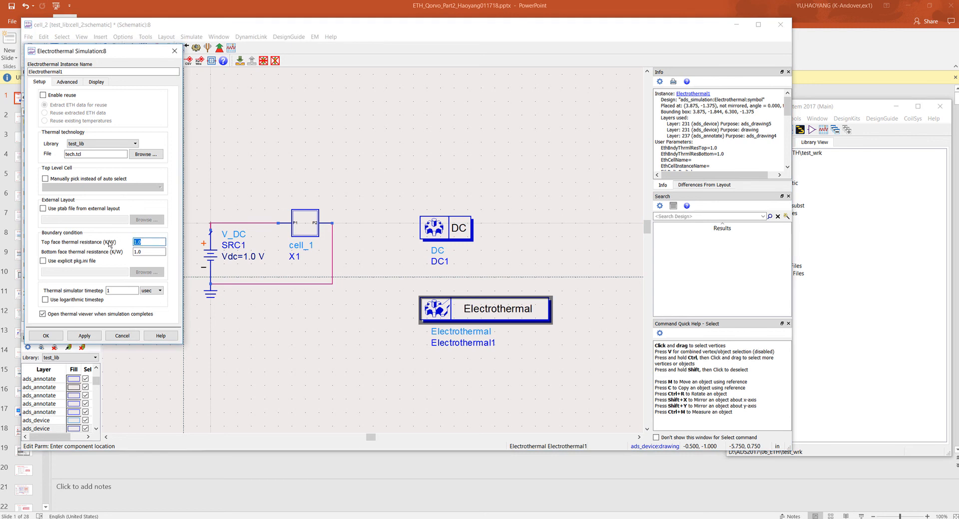
text(1e6)
key(Tab)
text(1e-3)
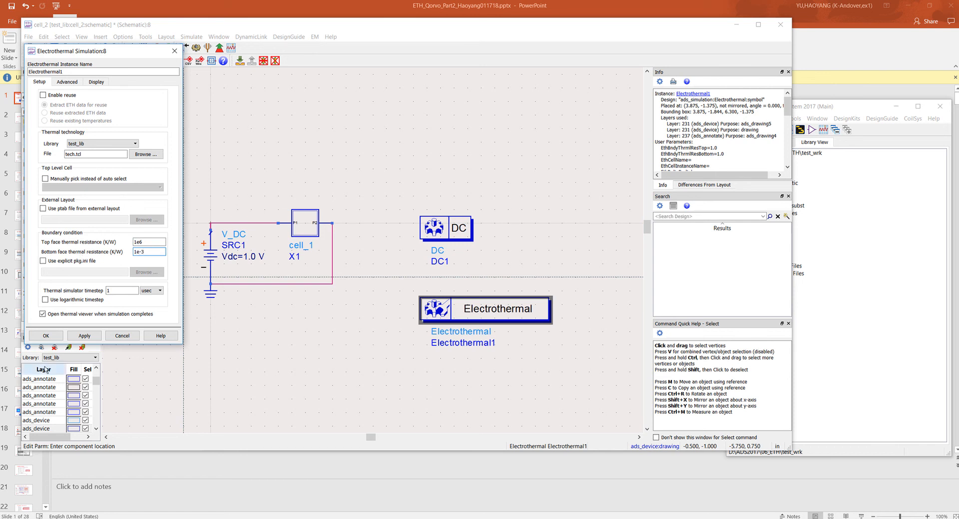
click(85, 334)
click(50, 335)
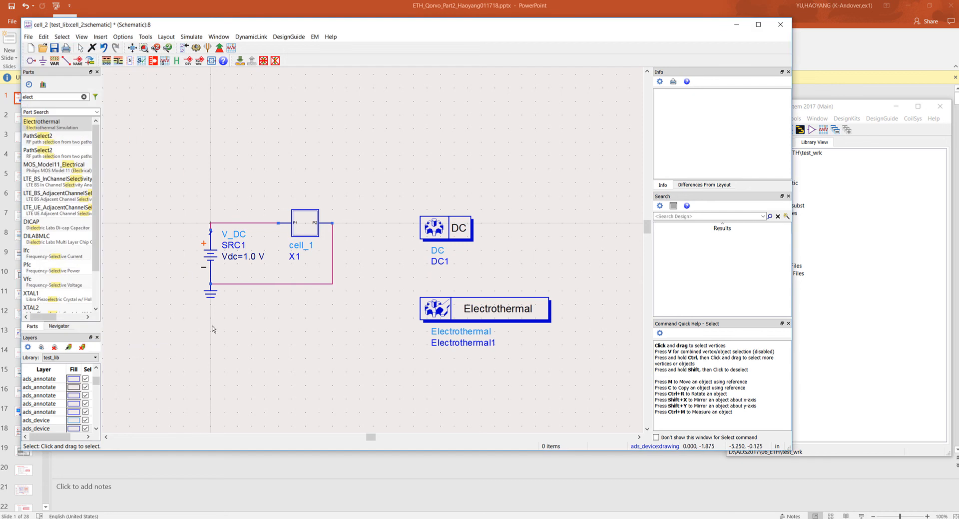
- Run the electrothermal simulation of cell_2 and minimize the temperature viewer once it opens
click(195, 48)
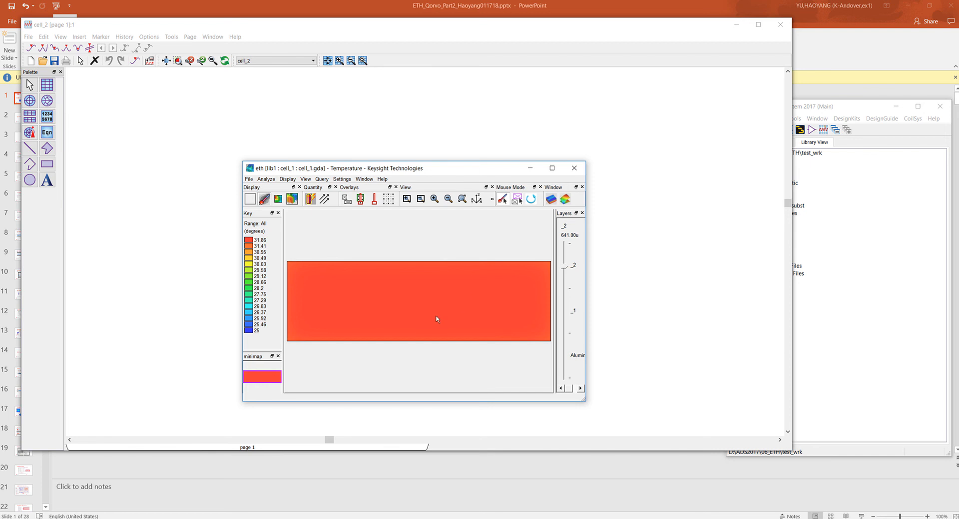
click(530, 171)
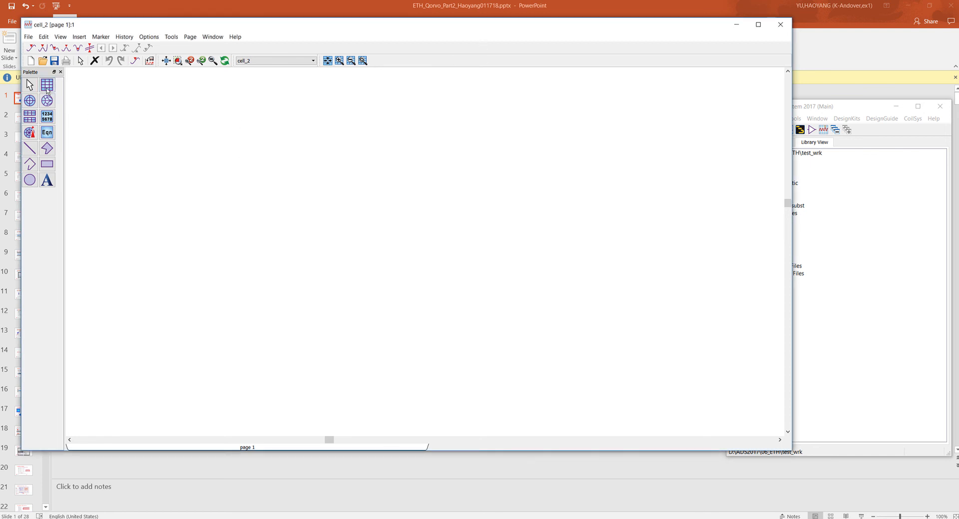
- Add a rectangular plot of the source current SRC1.i to the cell_2 data display
click(47, 85)
click(236, 167)
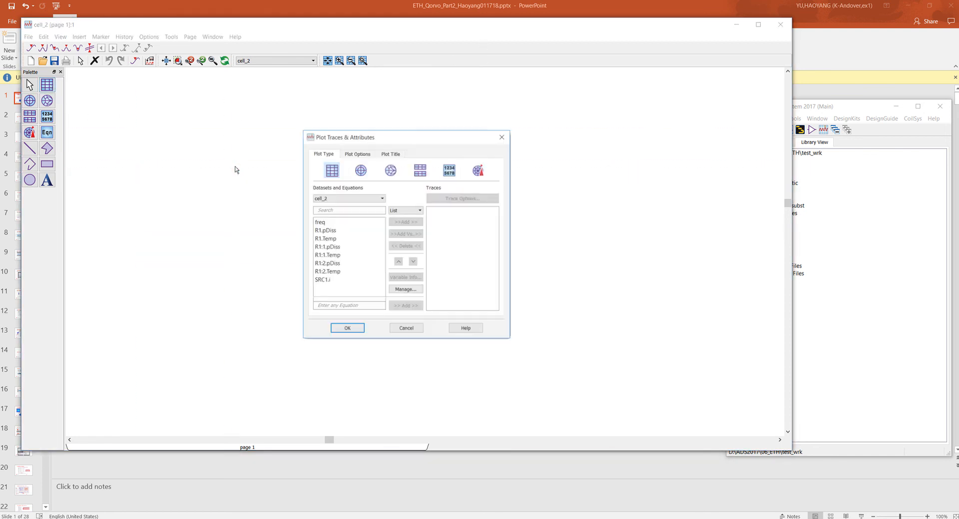
double_click(323, 282)
click(355, 328)
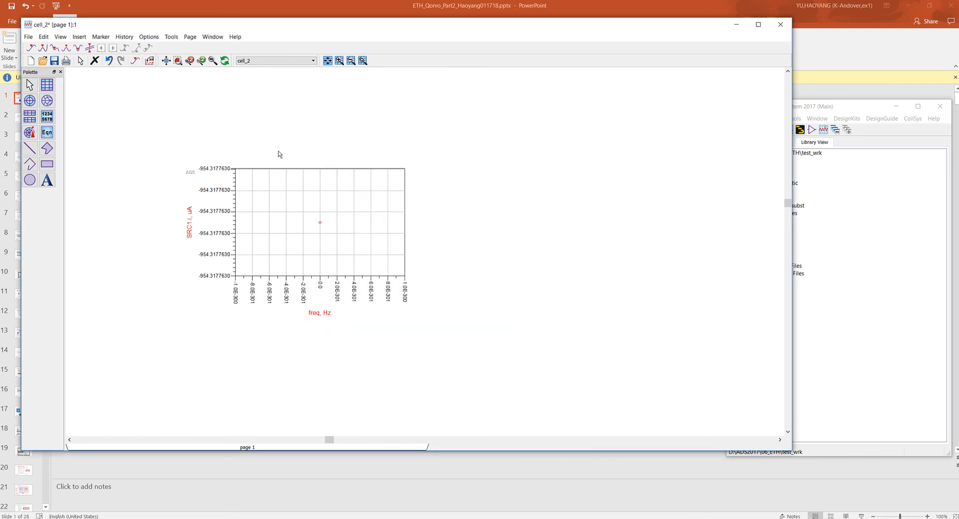
mouse_move(432, 2)
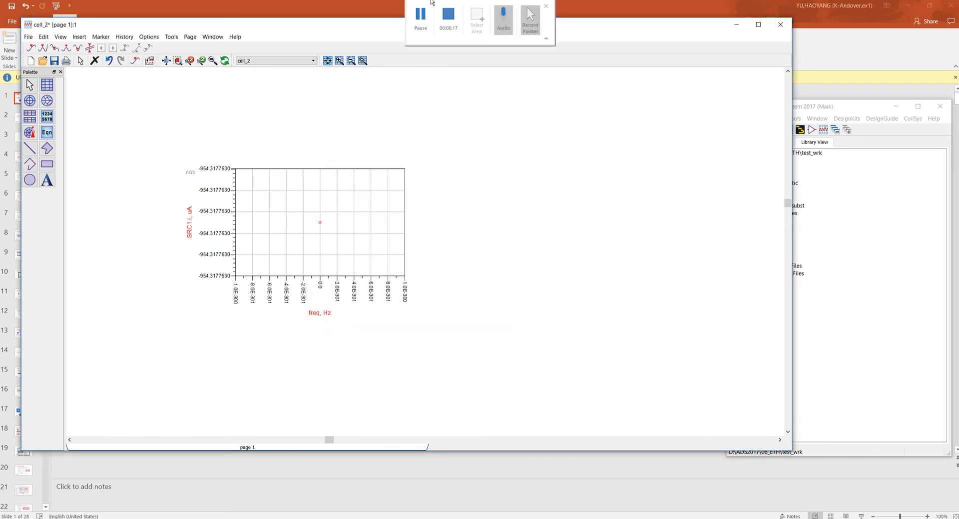